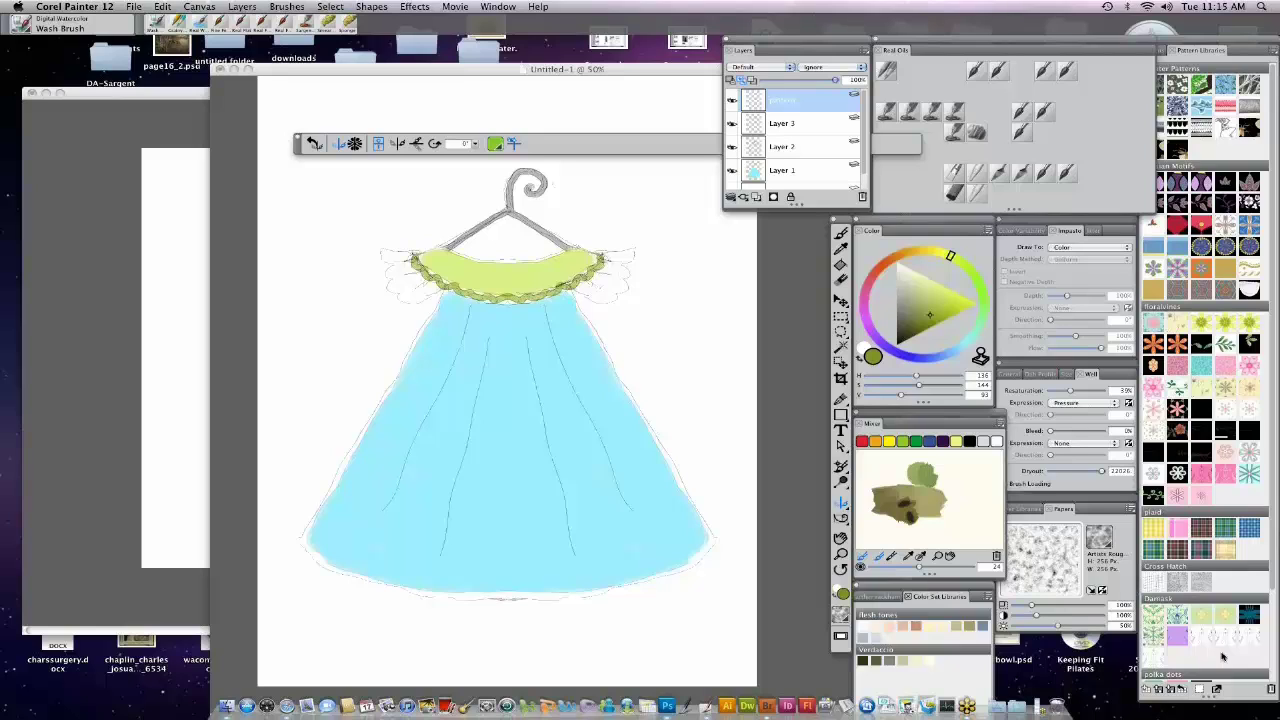
Step: Create a new 5 by 5 inch, 300 ppi canvas and turn off mirror painting
left_click(140, 6)
left_click(148, 26)
left_click_drag(566, 251, 605, 260)
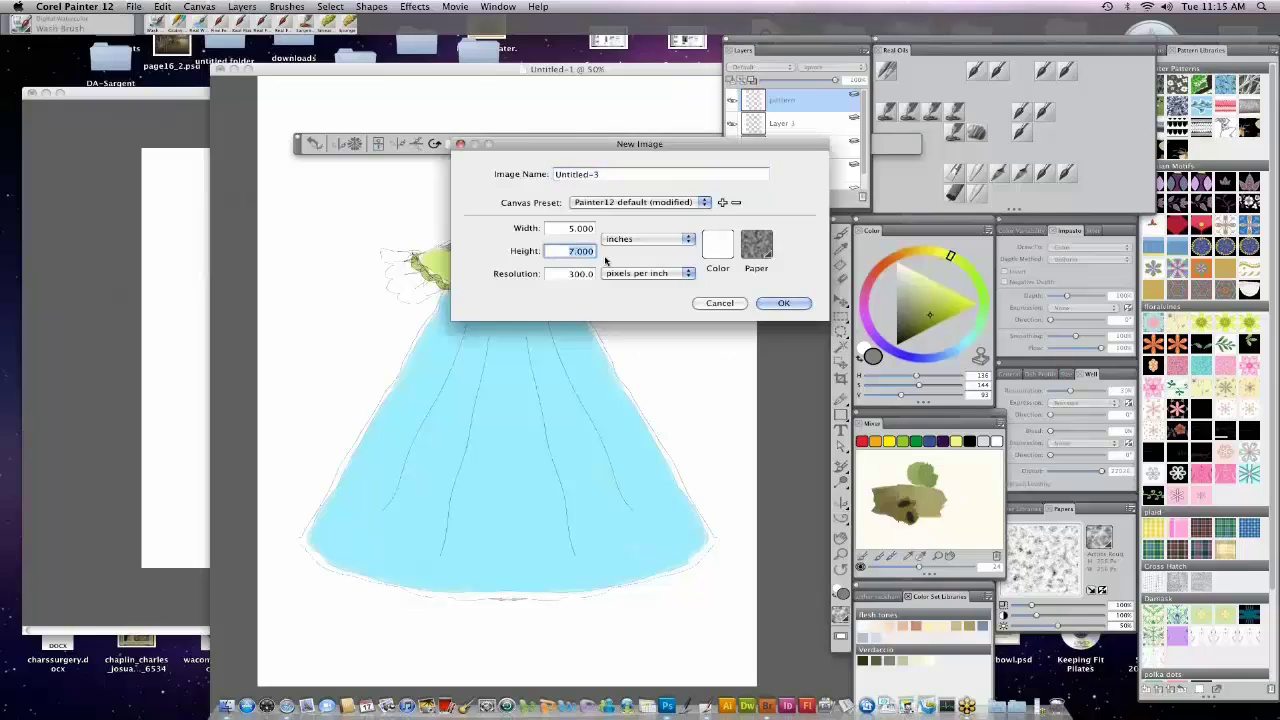
type("5")
left_click(776, 304)
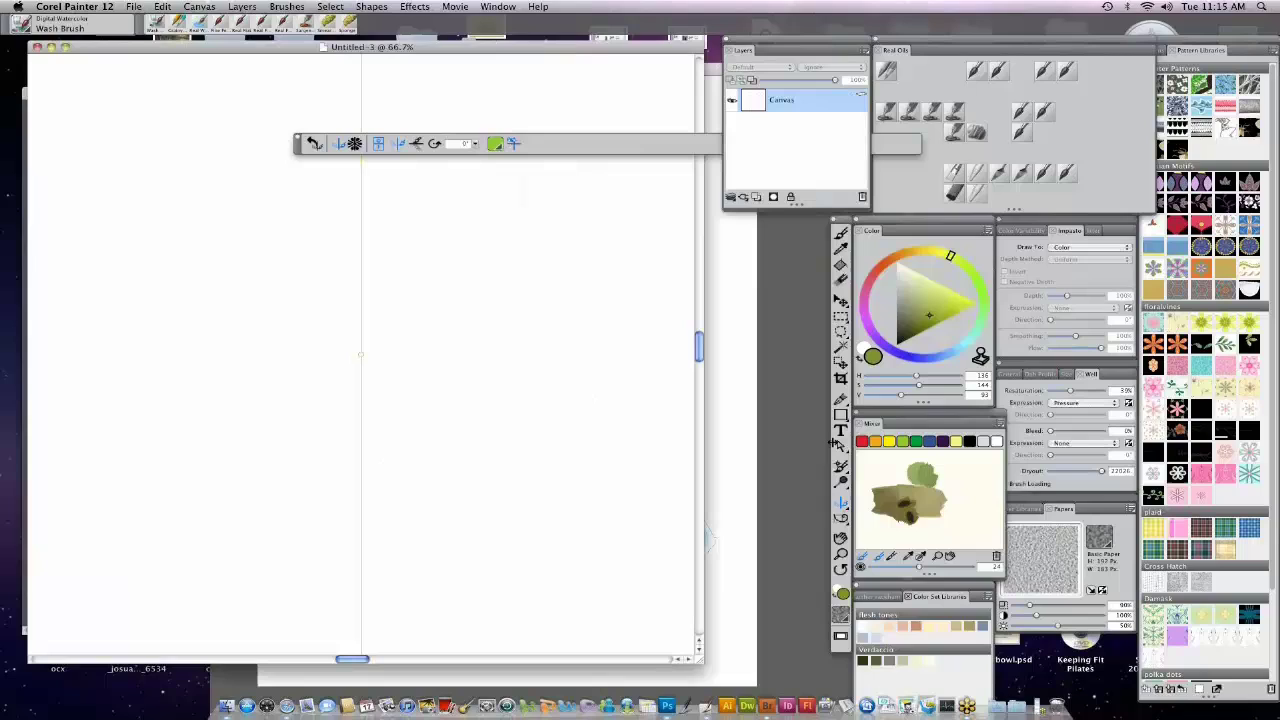
left_click(379, 144)
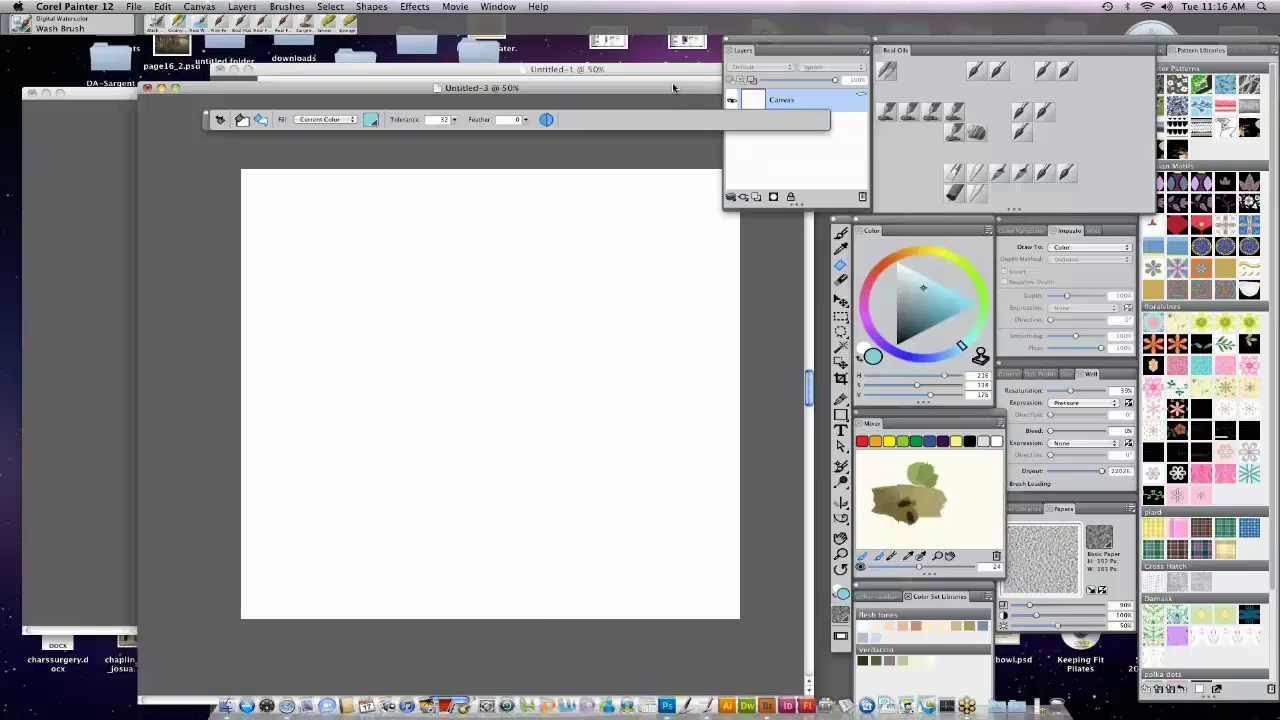
Step: Rearrange the windows so the blank Untitled-3 document sits in front of the dress drawing
mouse_move(673, 88)
left_mouse_down()
mouse_move(778, 535)
mouse_move(728, 127)
left_mouse_up()
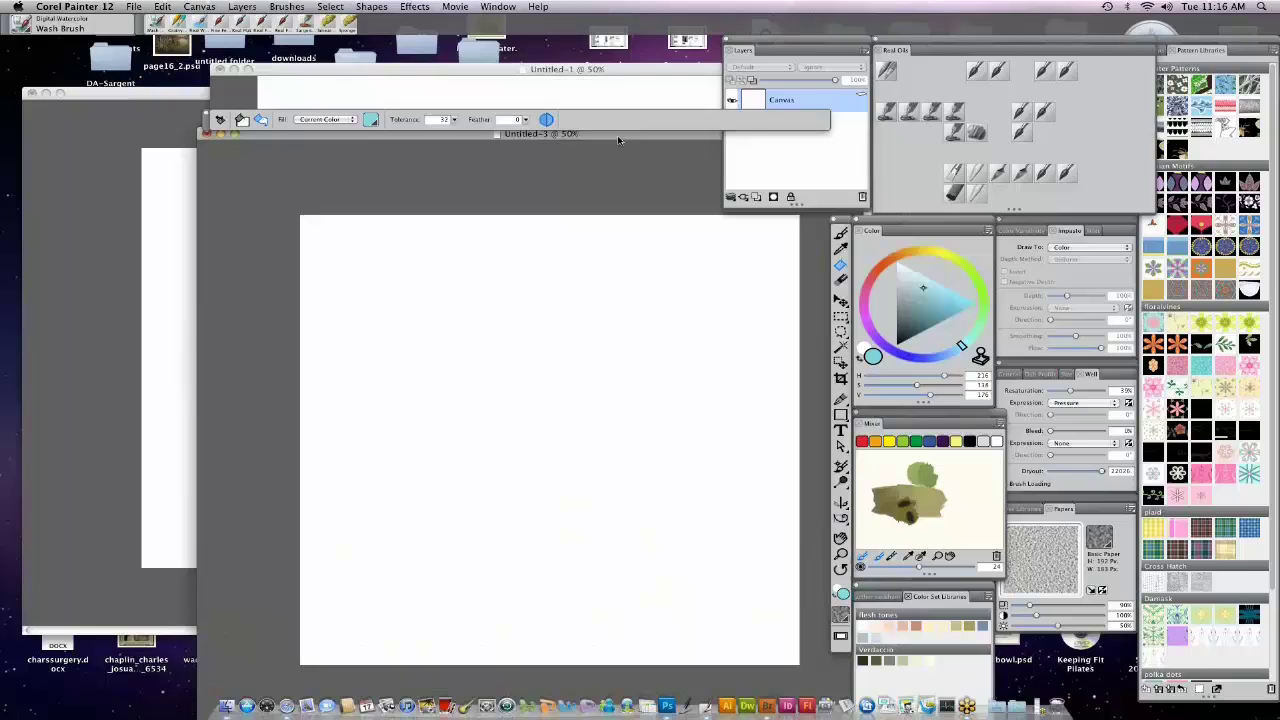
left_click_drag(618, 136, 606, 373)
left_click(656, 70)
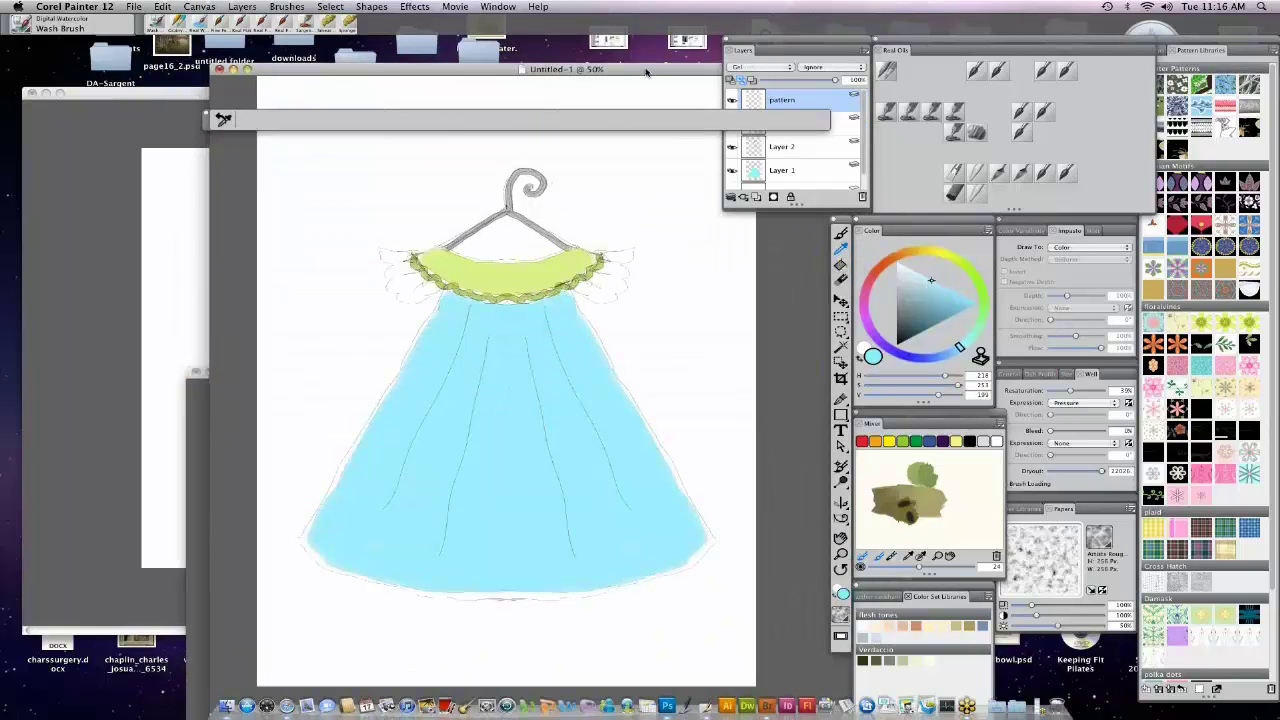
left_click_drag(647, 72, 614, 457)
left_click_drag(606, 368, 642, 64)
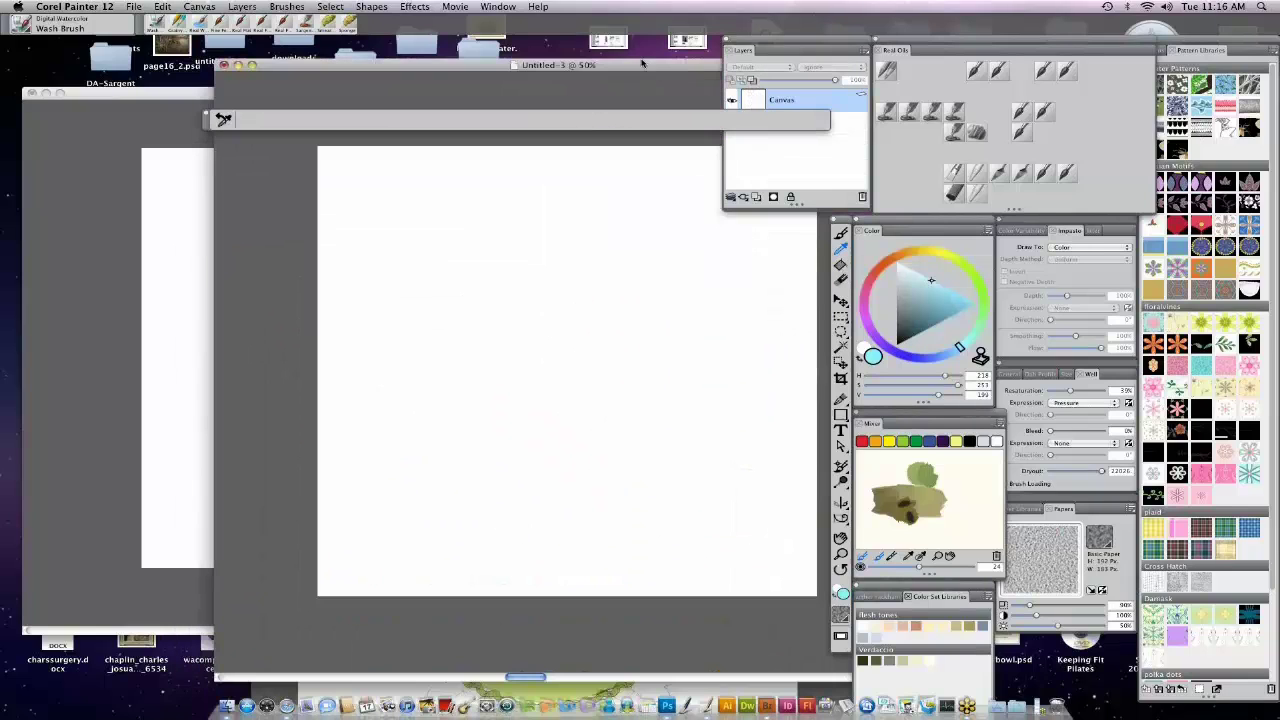
Step: Fill the canvas with pale light blue using the Paint Bucket set to Current Color
left_click(840, 266)
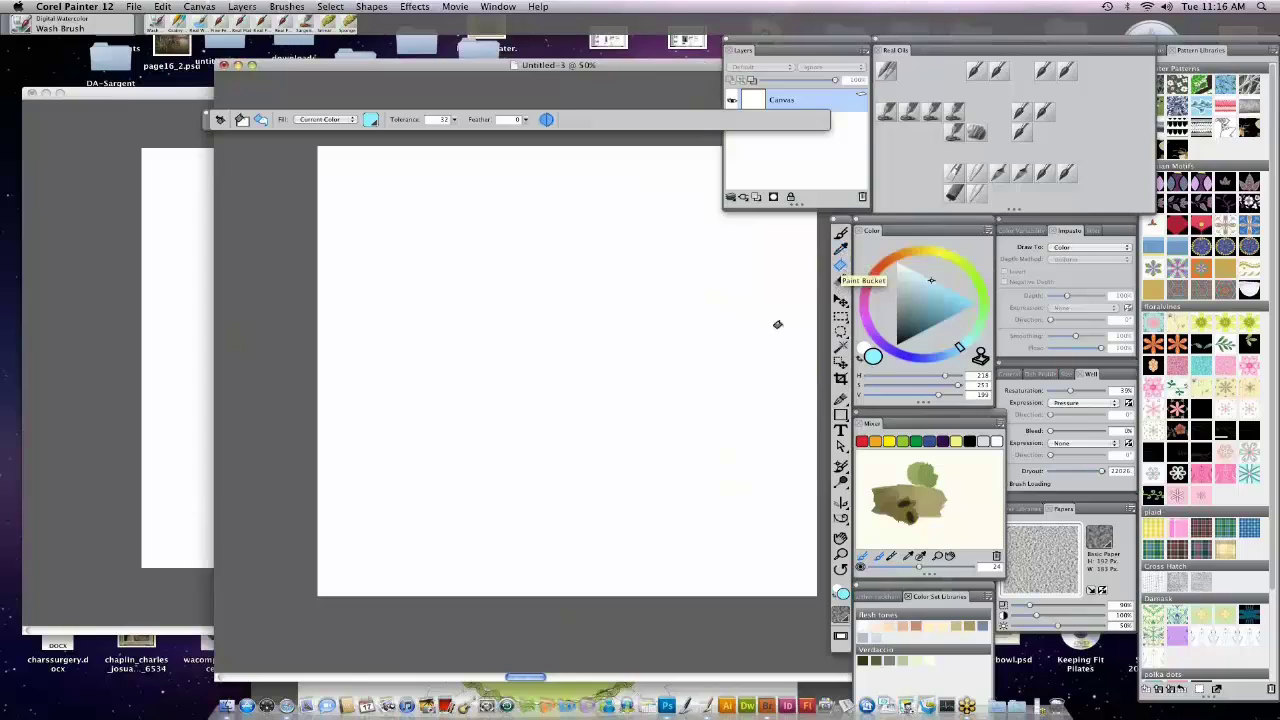
left_click(350, 120)
left_click(348, 120)
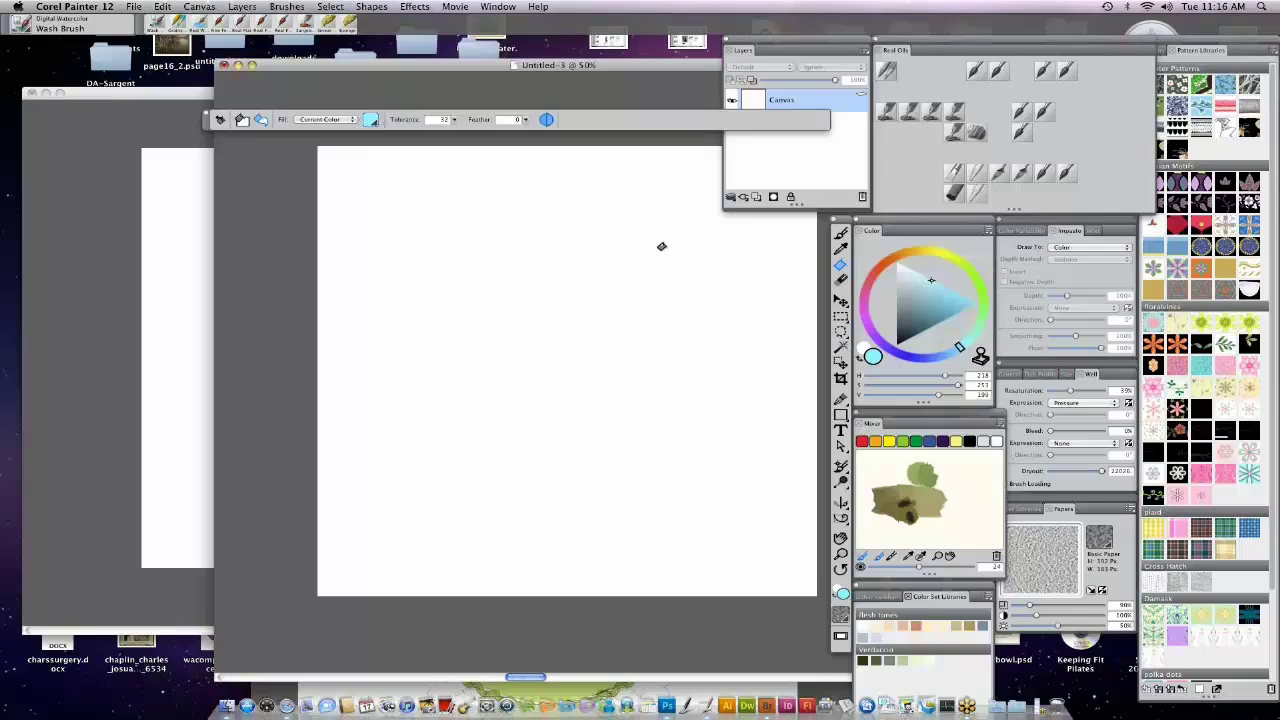
left_click(735, 261)
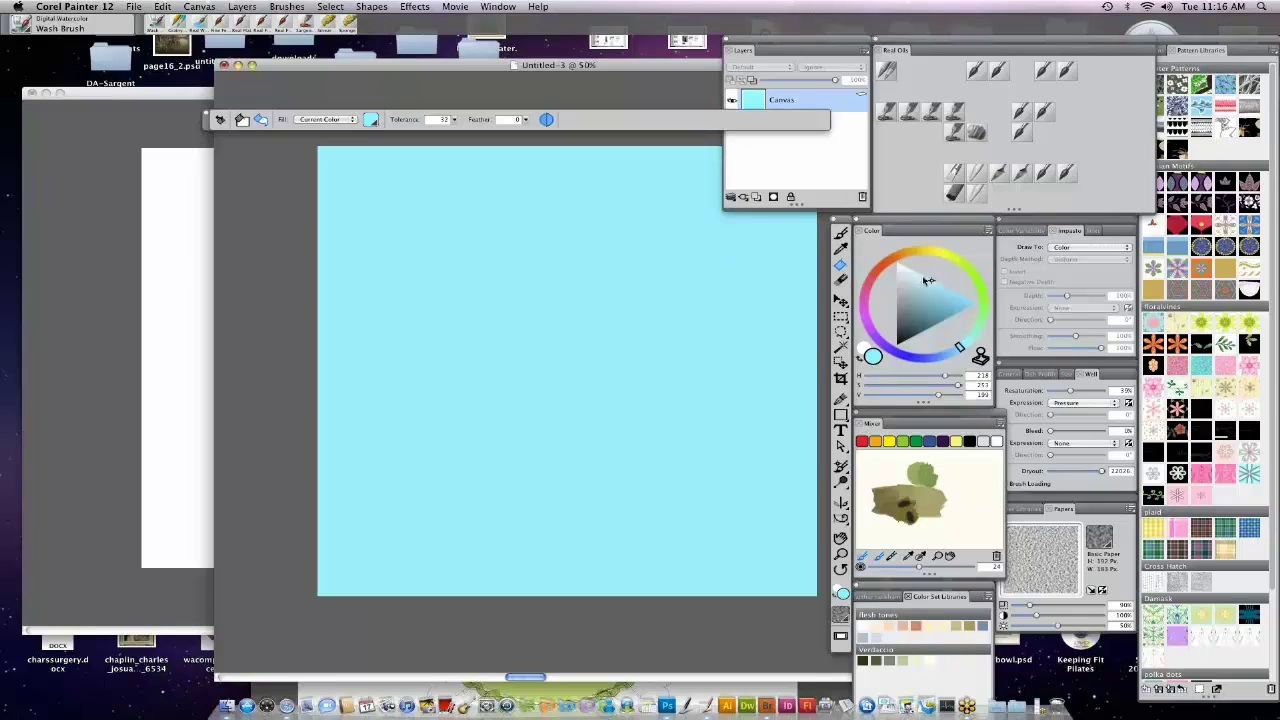
left_click(922, 281)
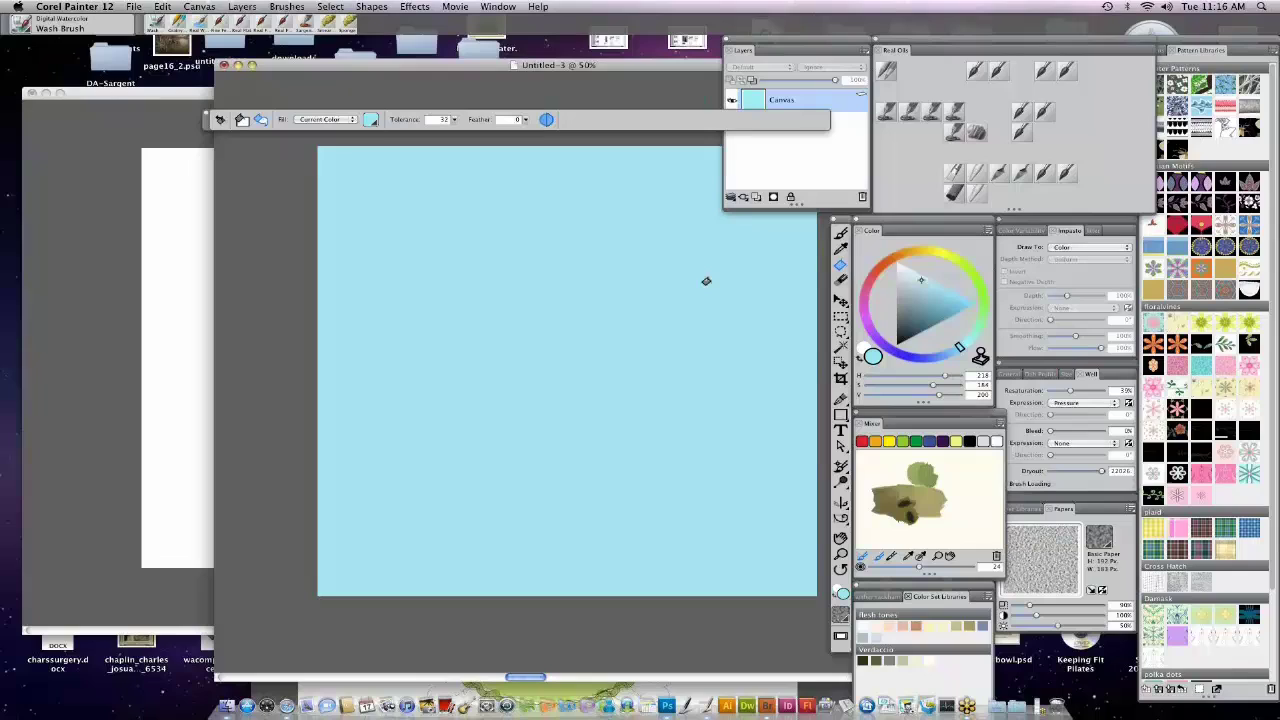
Step: Add Layer 1 and turn on Kaleidoscope mirror painting with 12 segments
left_click(864, 52)
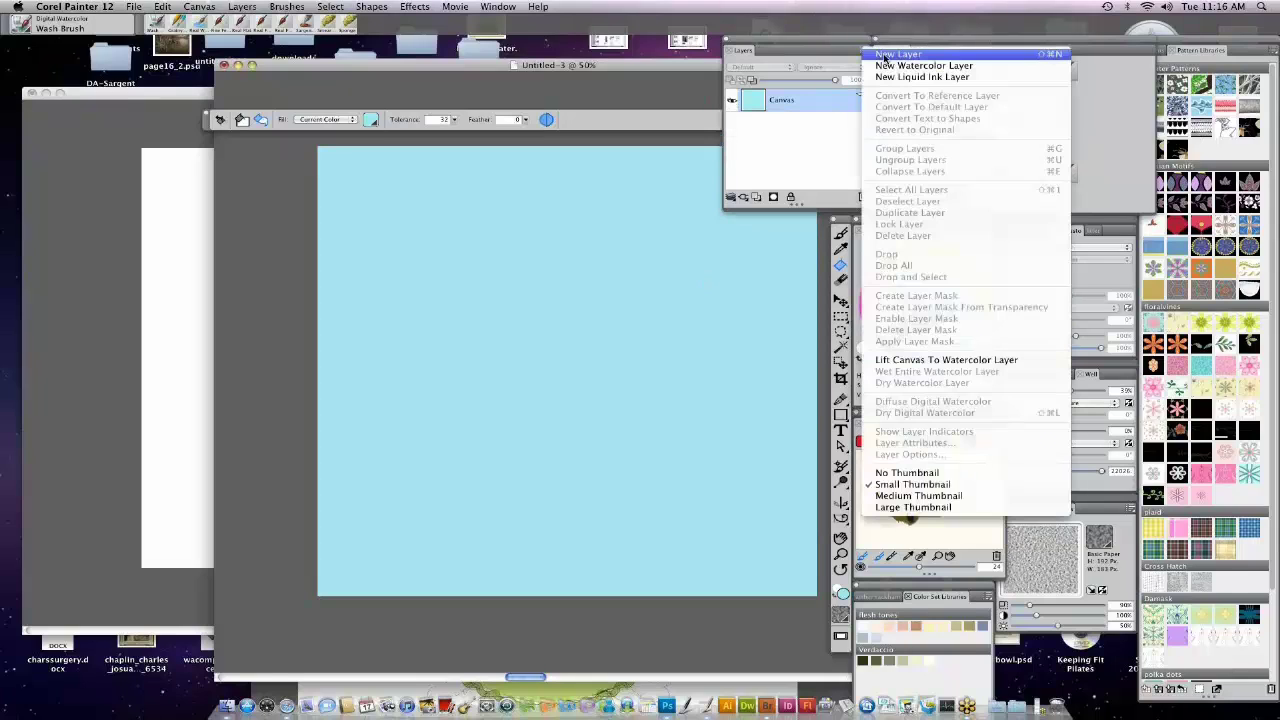
left_click(885, 68)
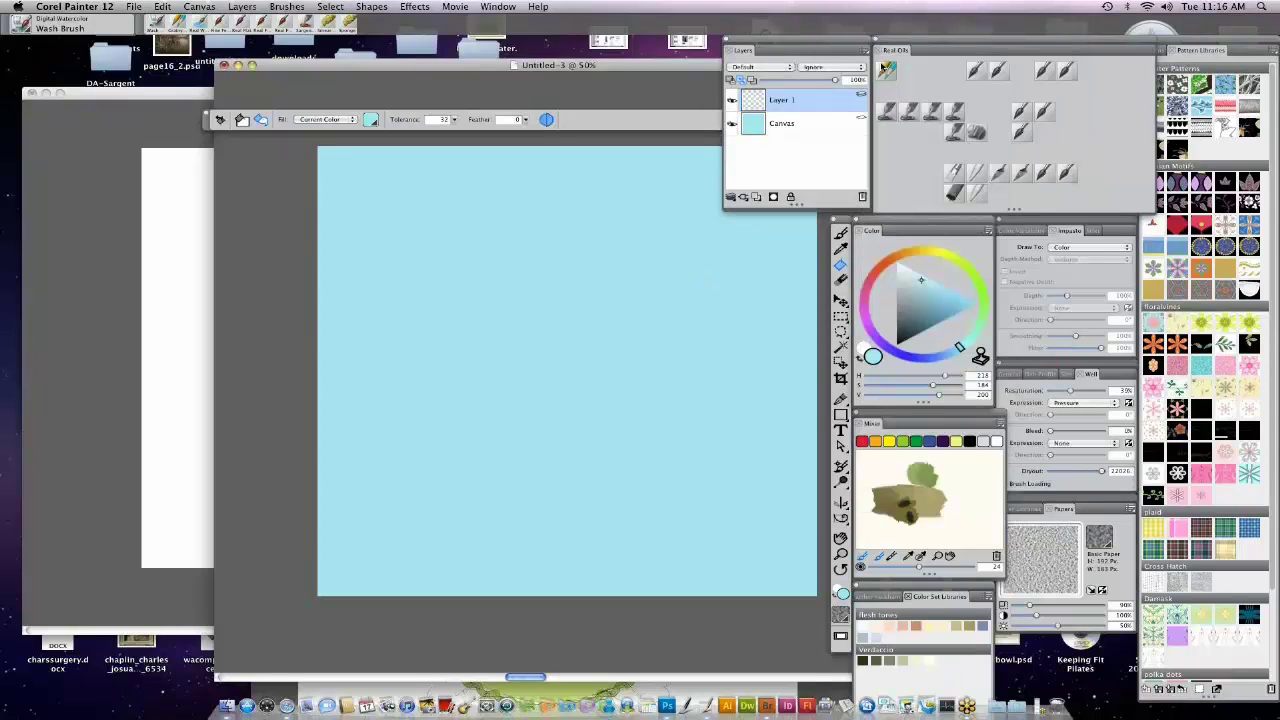
left_click(837, 500)
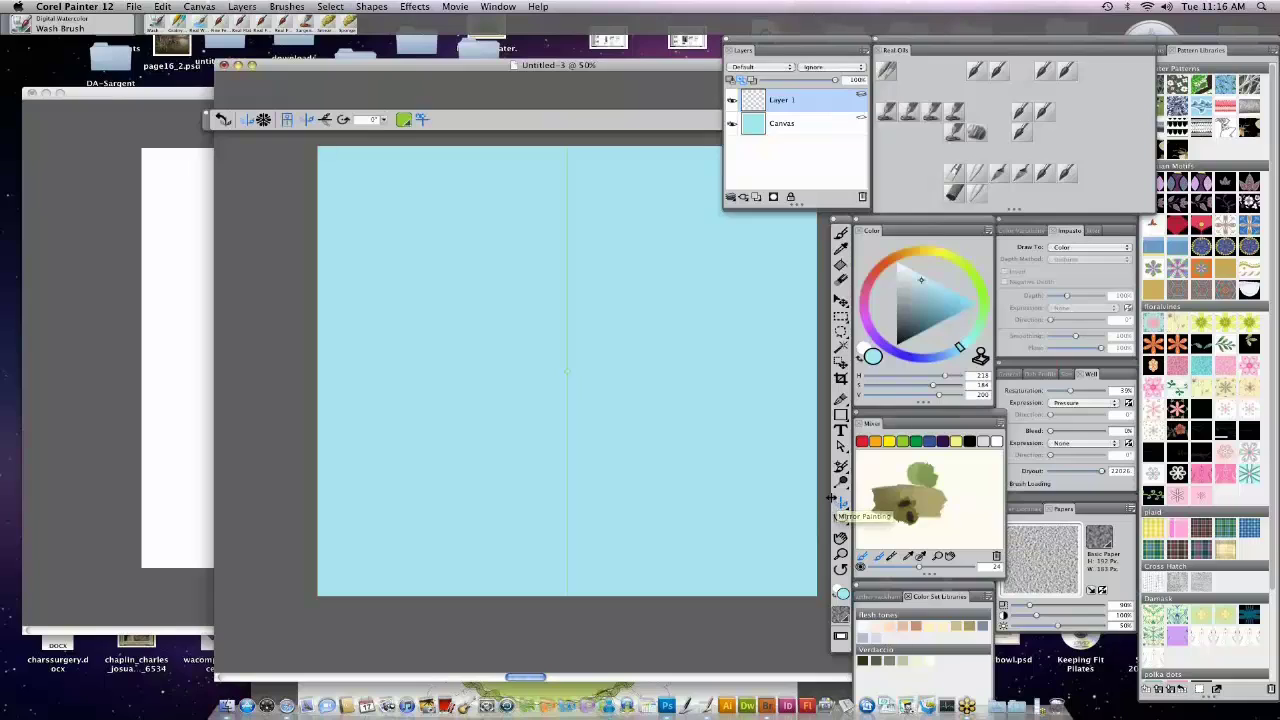
left_click(263, 120)
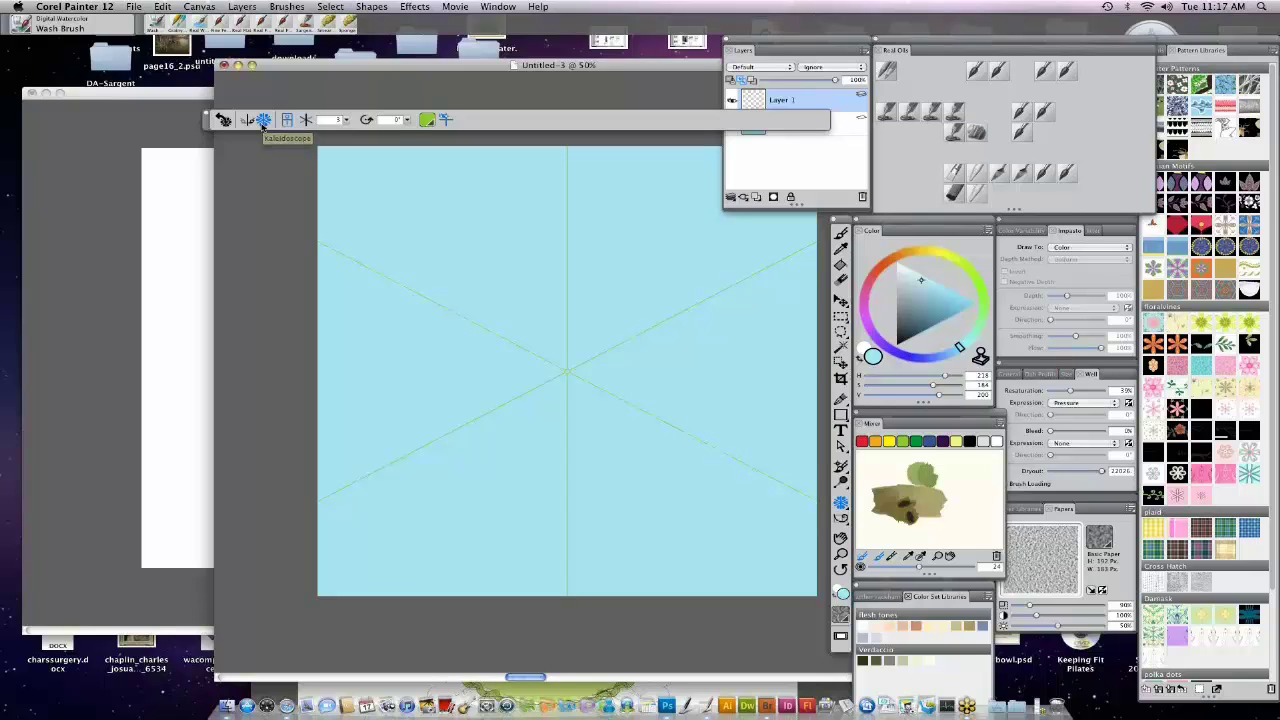
left_click_drag(283, 130, 324, 135)
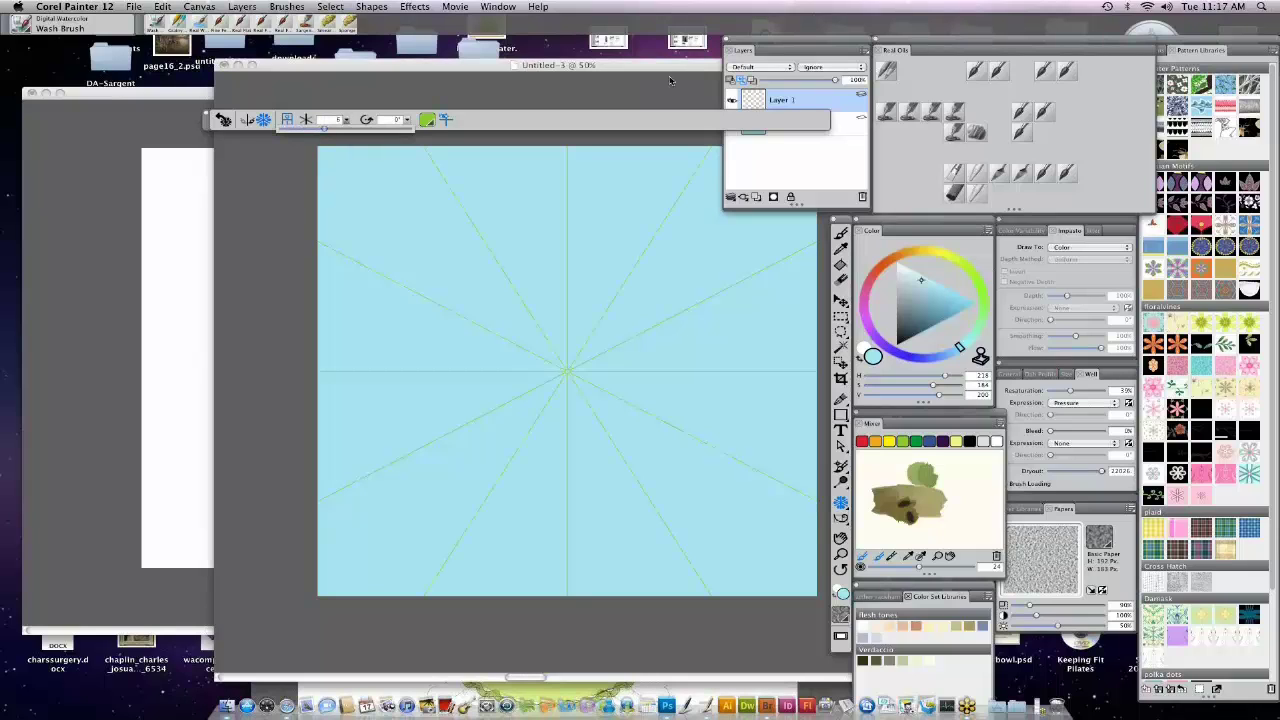
left_click(672, 78)
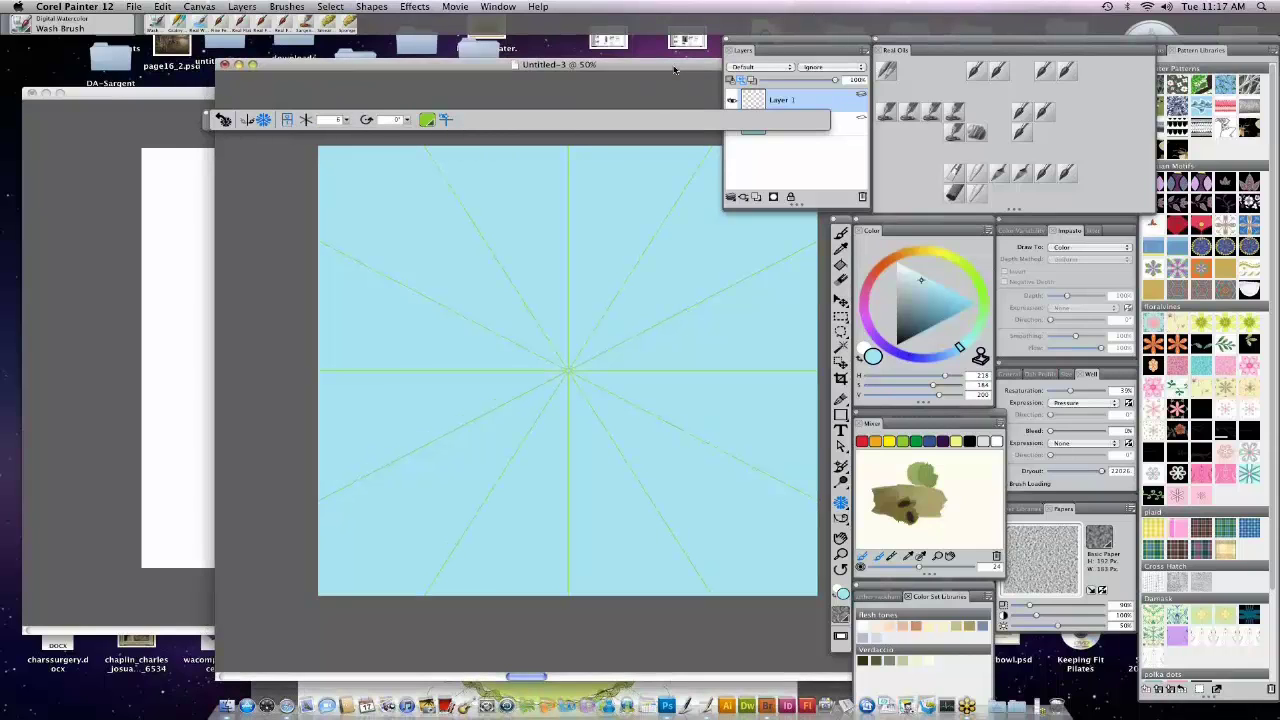
Step: Paint one petal in dark teal with the Wet Gouache Round brush at size 14, mirrored into six petals
left_click(31, 35)
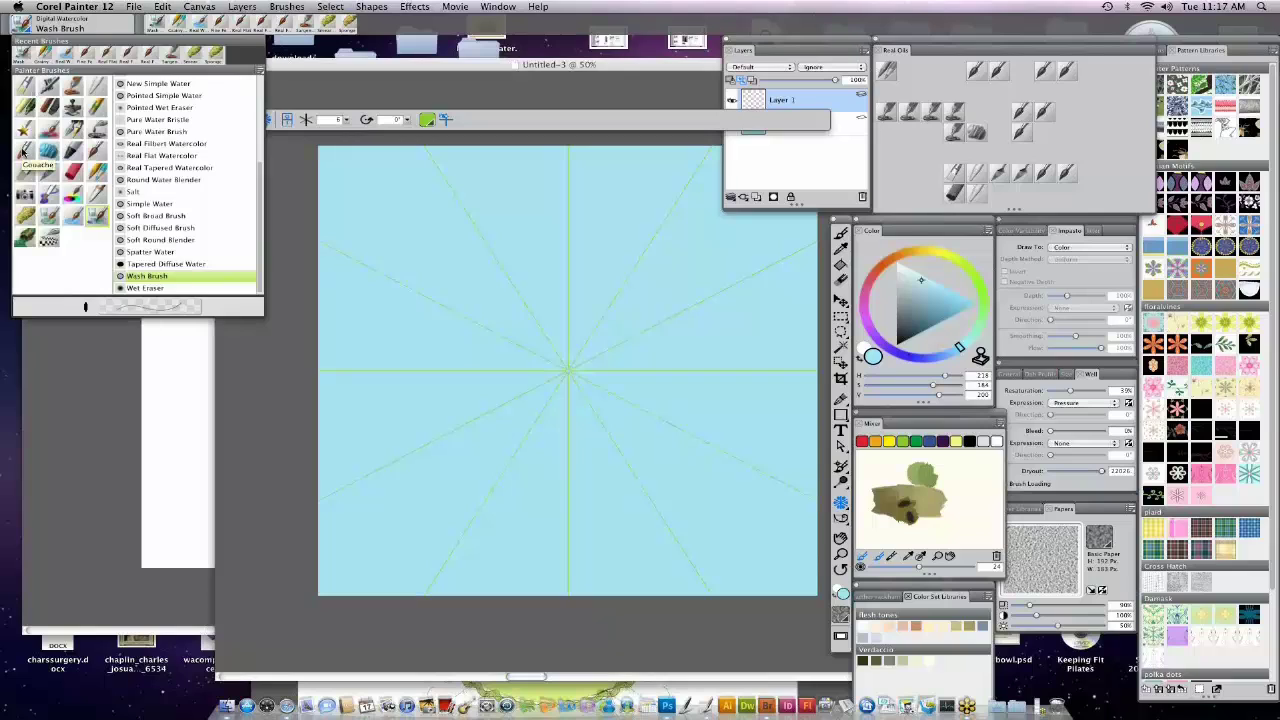
left_click(24, 150)
left_click(210, 190)
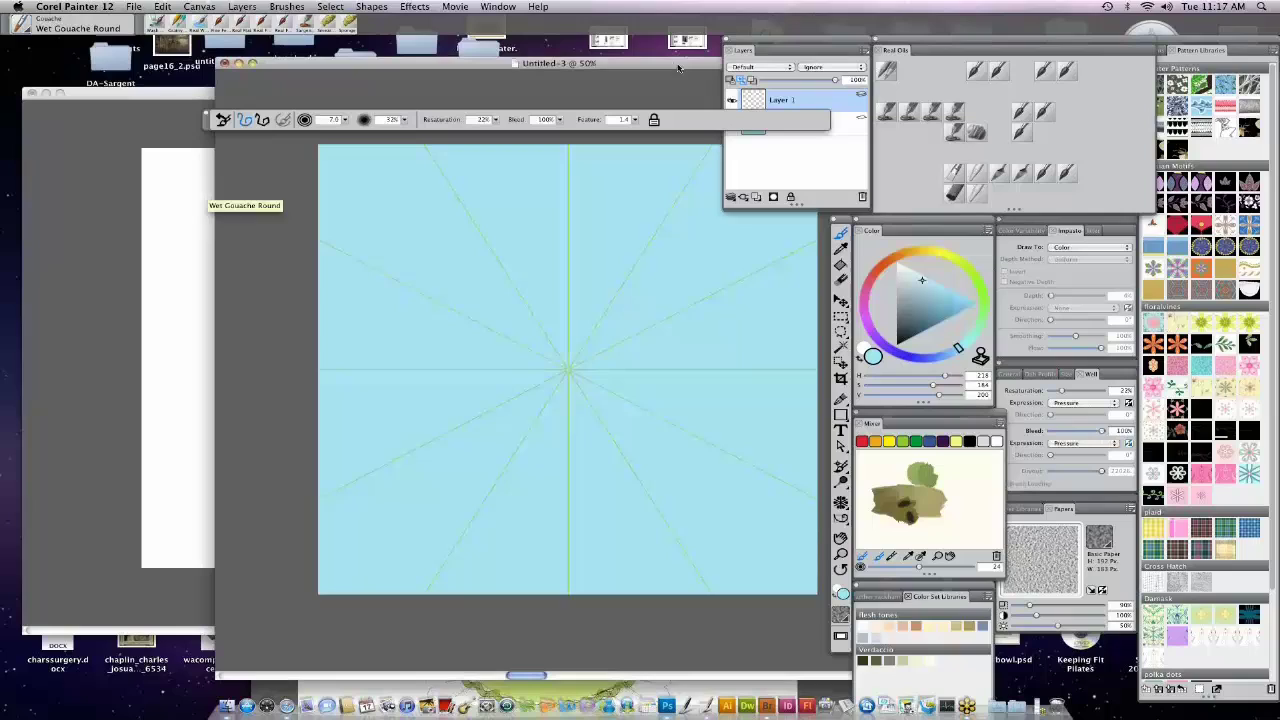
left_click_drag(924, 283, 925, 315)
left_click(841, 232)
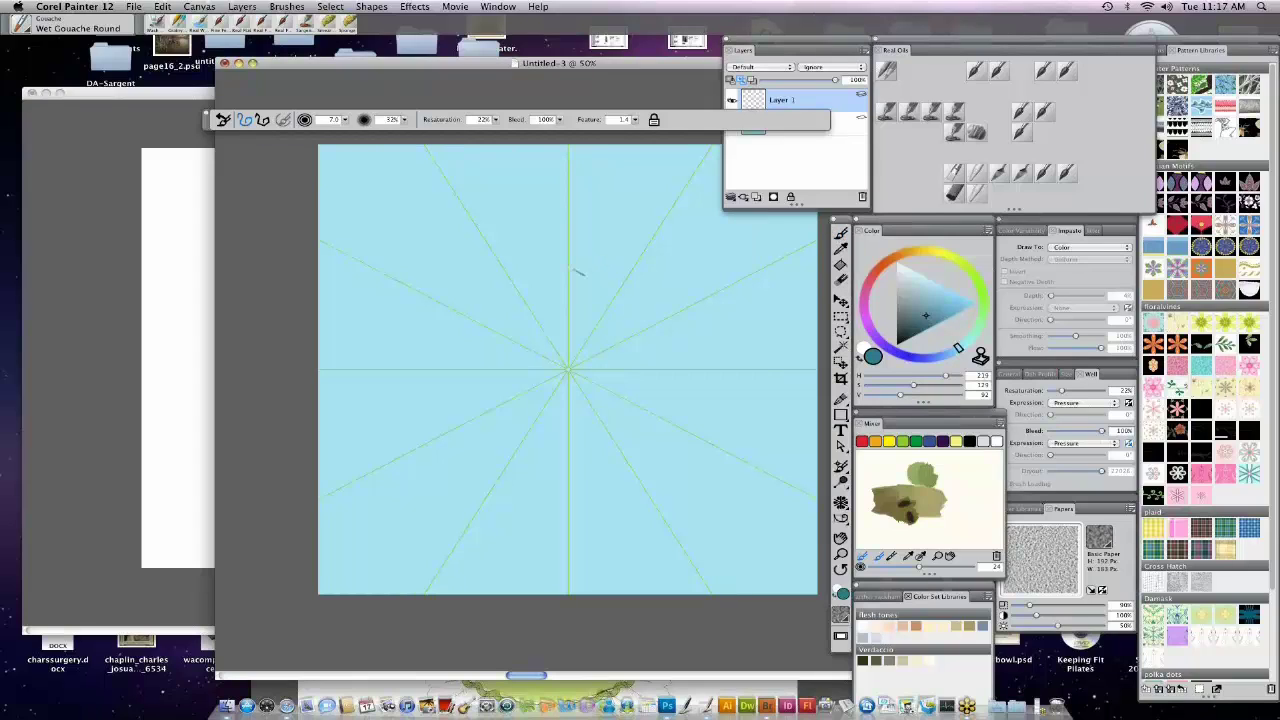
key("bracketright")
key("bracketright")
mouse_move(572, 270)
left_mouse_down()
mouse_move(550, 312)
mouse_move(568, 372)
left_mouse_up()
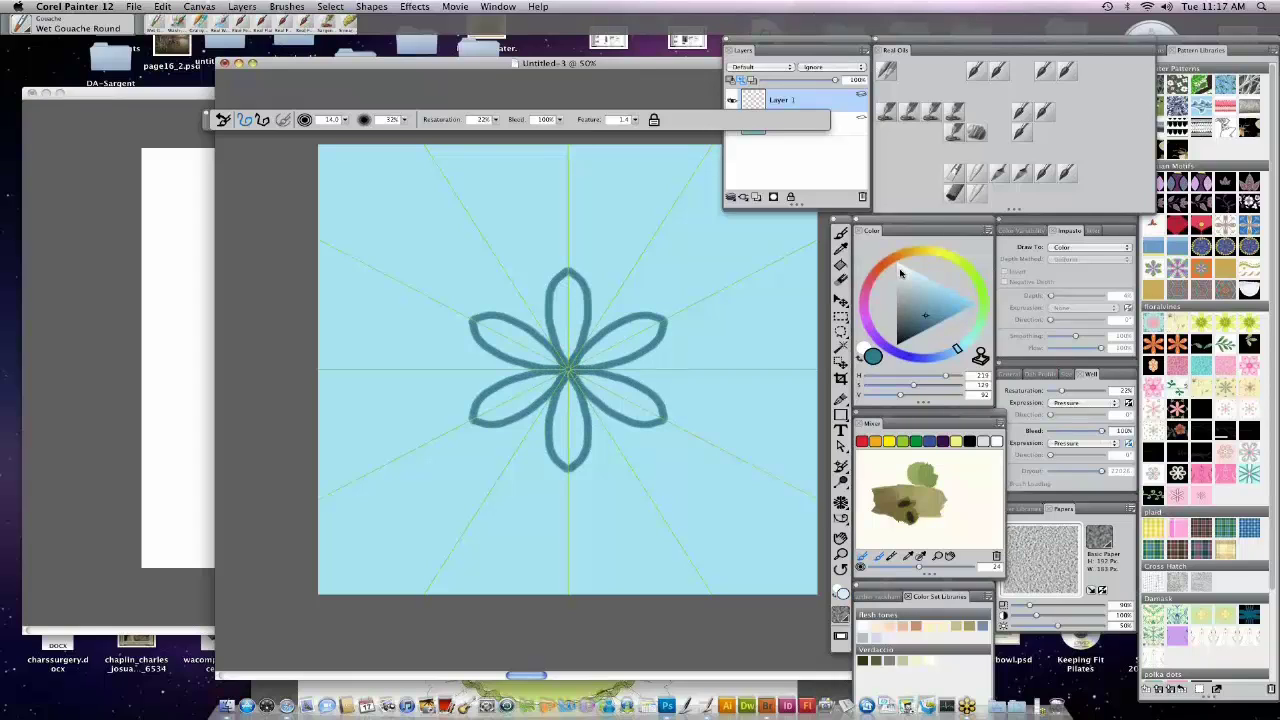
Step: Paint white highlights inside the petals, undoing the stray stroke into the centre
left_click_drag(902, 272, 905, 254)
mouse_move(570, 310)
left_mouse_down()
mouse_move(566, 296)
mouse_move(570, 344)
left_mouse_up()
left_click_drag(570, 297, 572, 296)
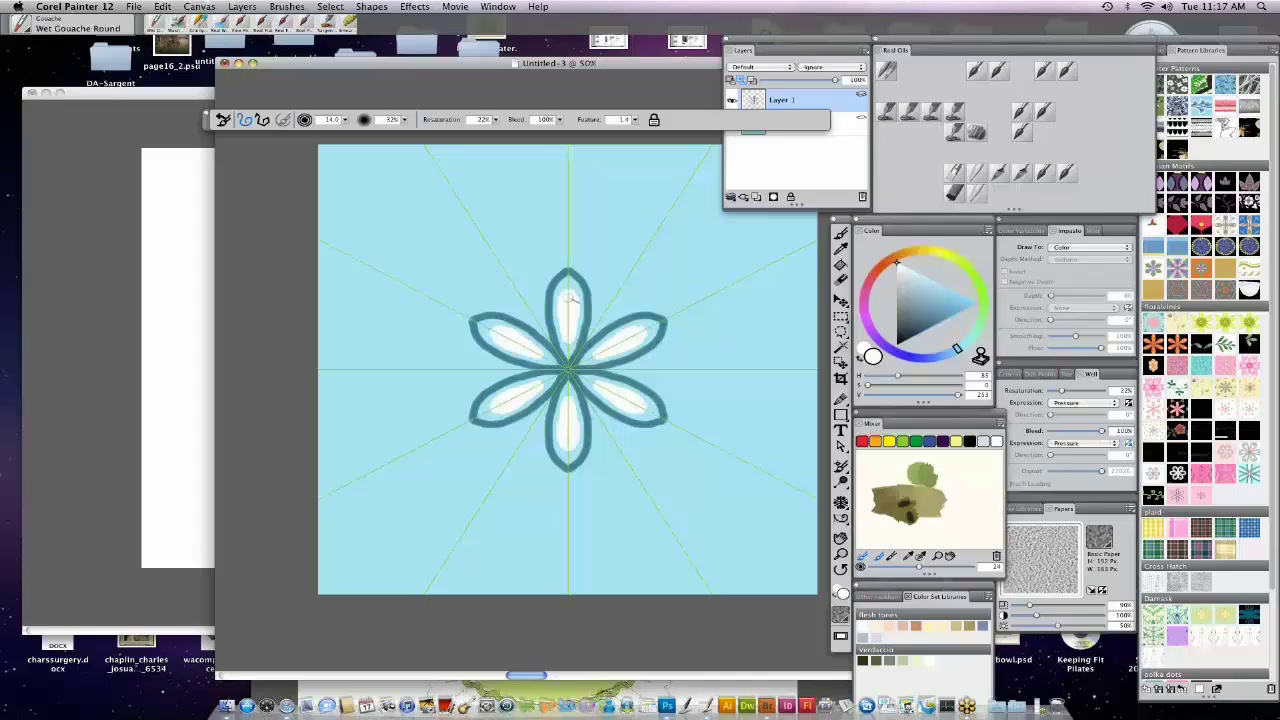
left_click_drag(570, 336, 568, 368)
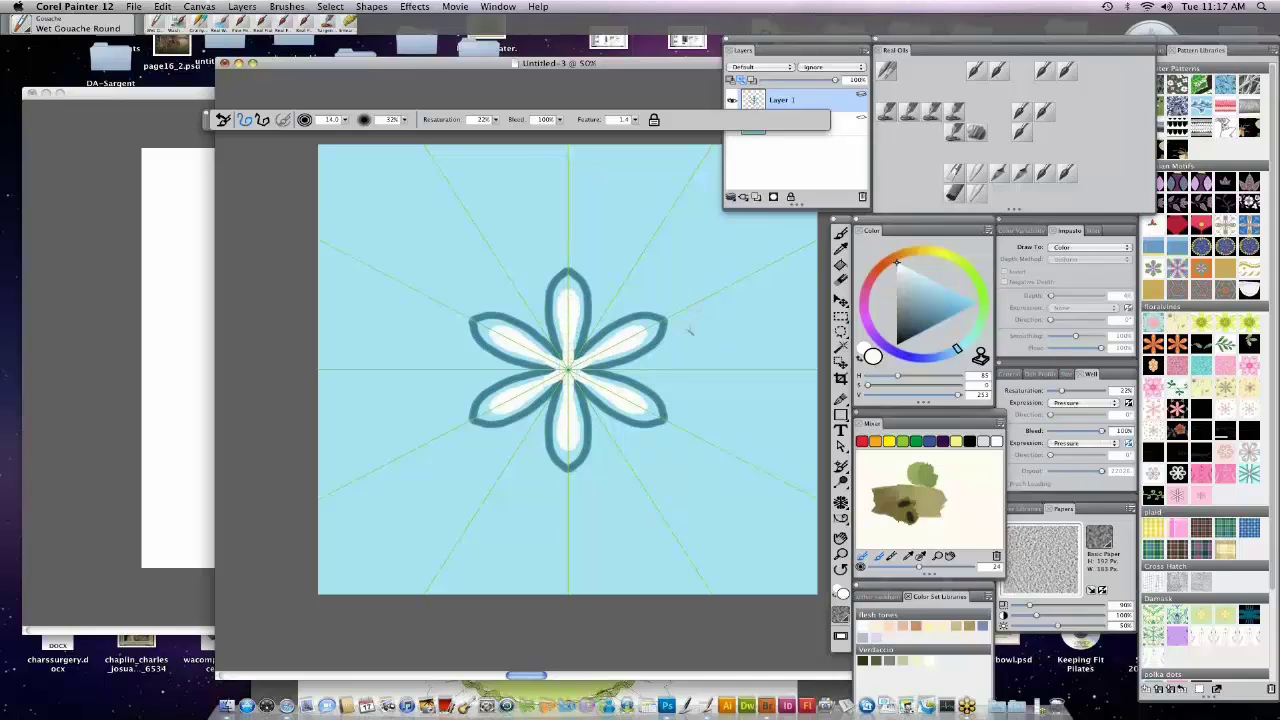
key("super+z")
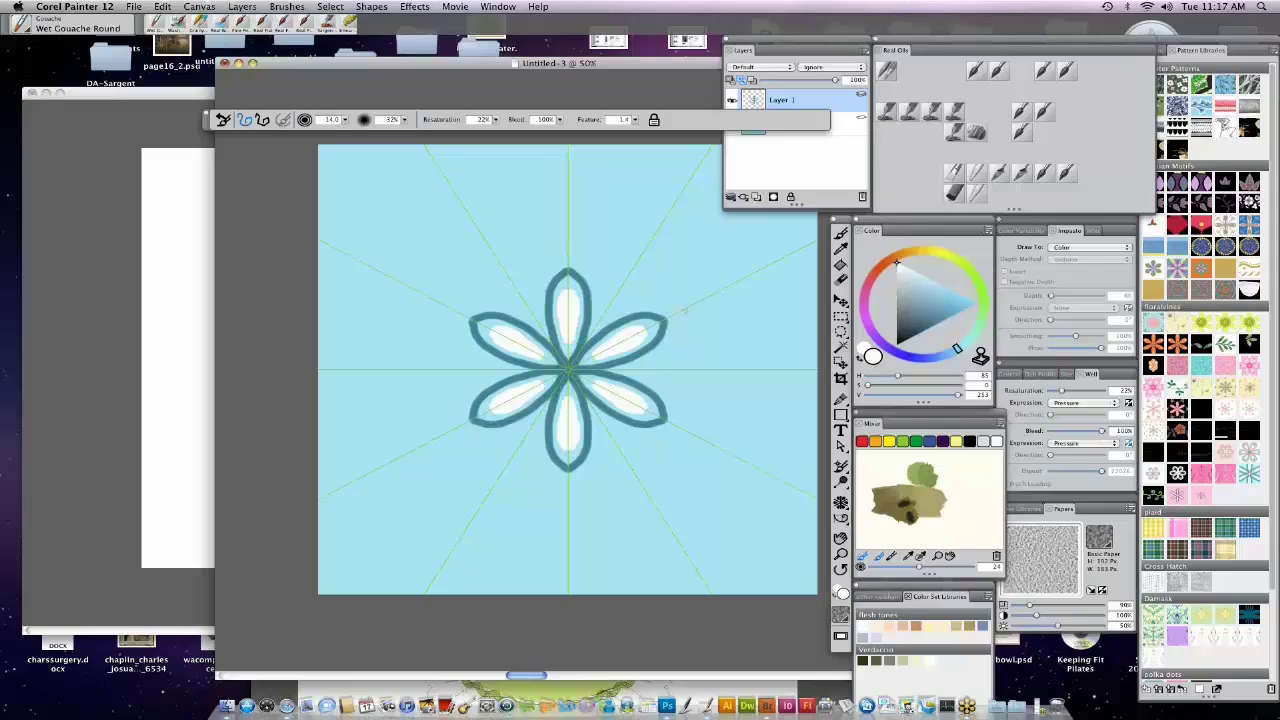
Step: Dab a light blue dot into each petal
left_click_drag(936, 289, 949, 295)
left_click(568, 300)
left_click_drag(568, 300, 568, 301)
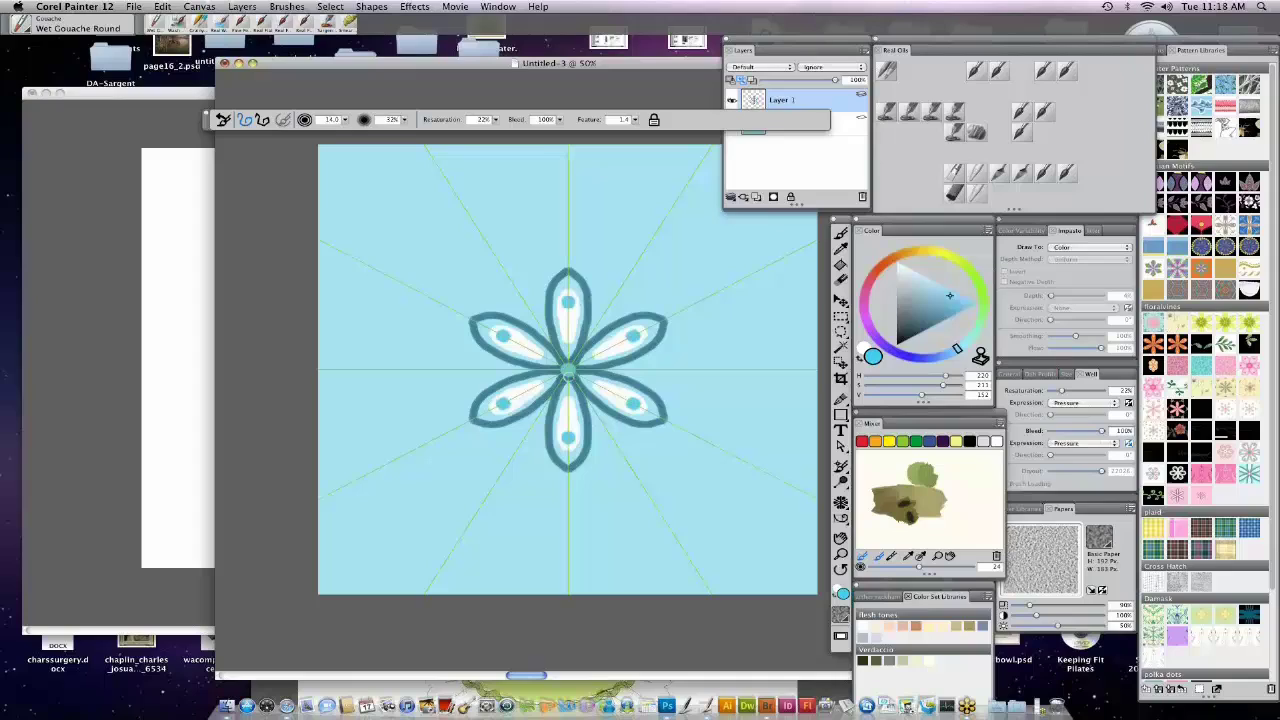
Step: Turn off kaleidoscope painting and draw a rectangular selection around the flower tile
left_click(841, 503)
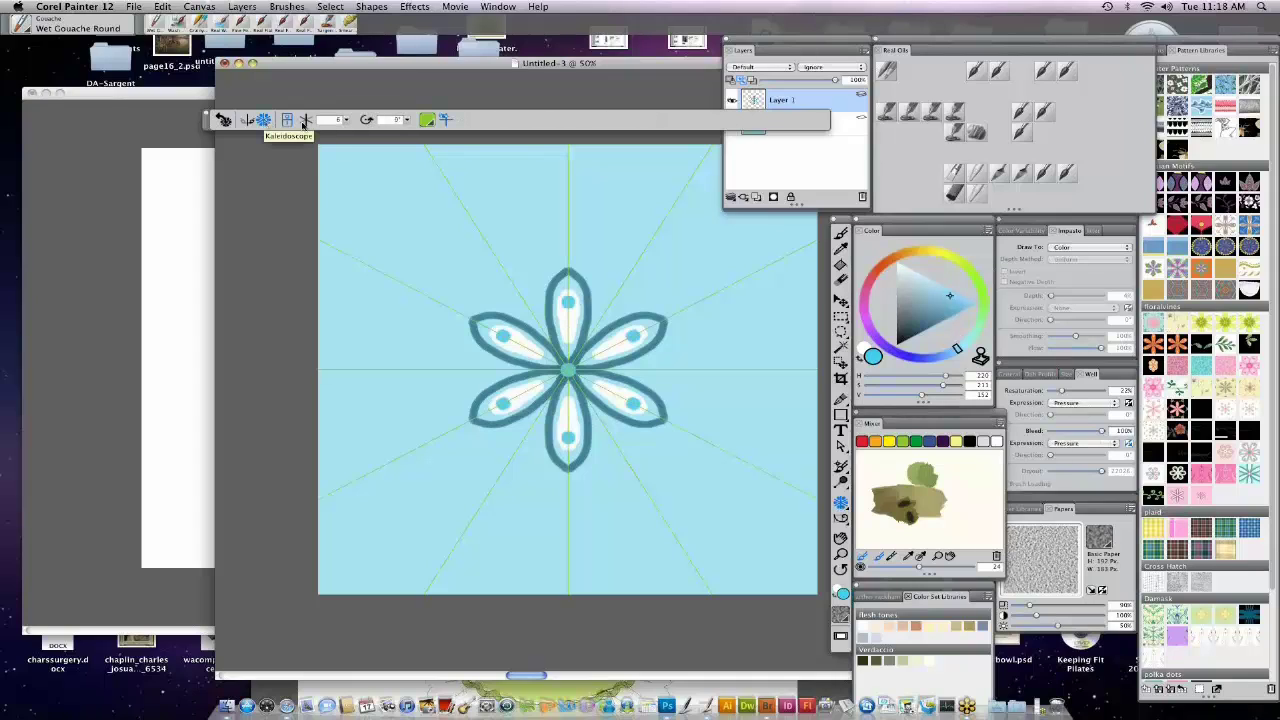
left_click(287, 120)
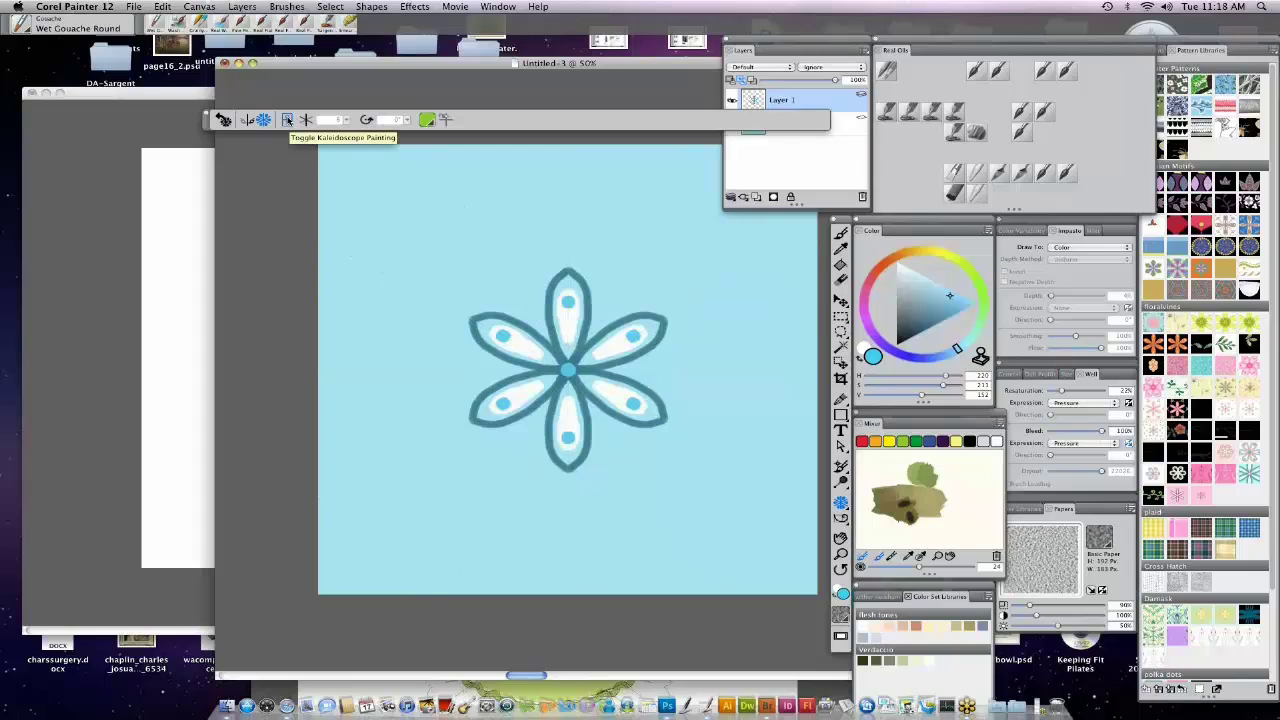
left_click(336, 7)
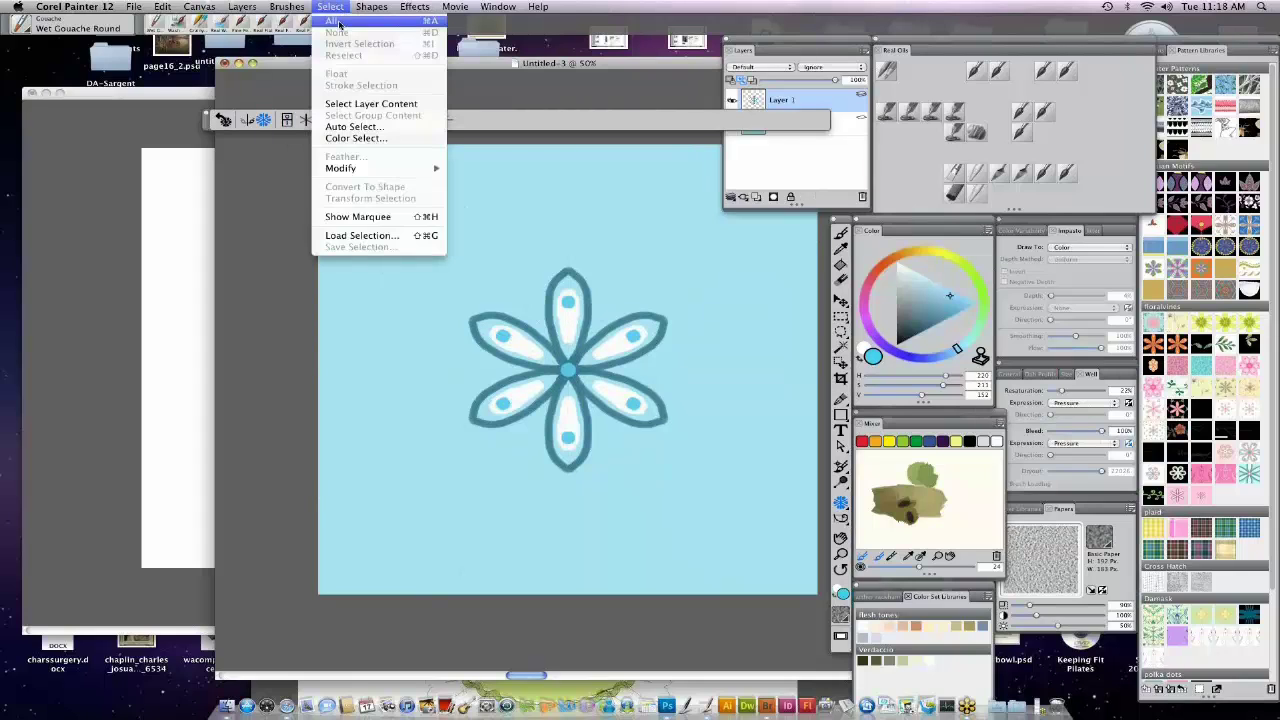
left_click(340, 26)
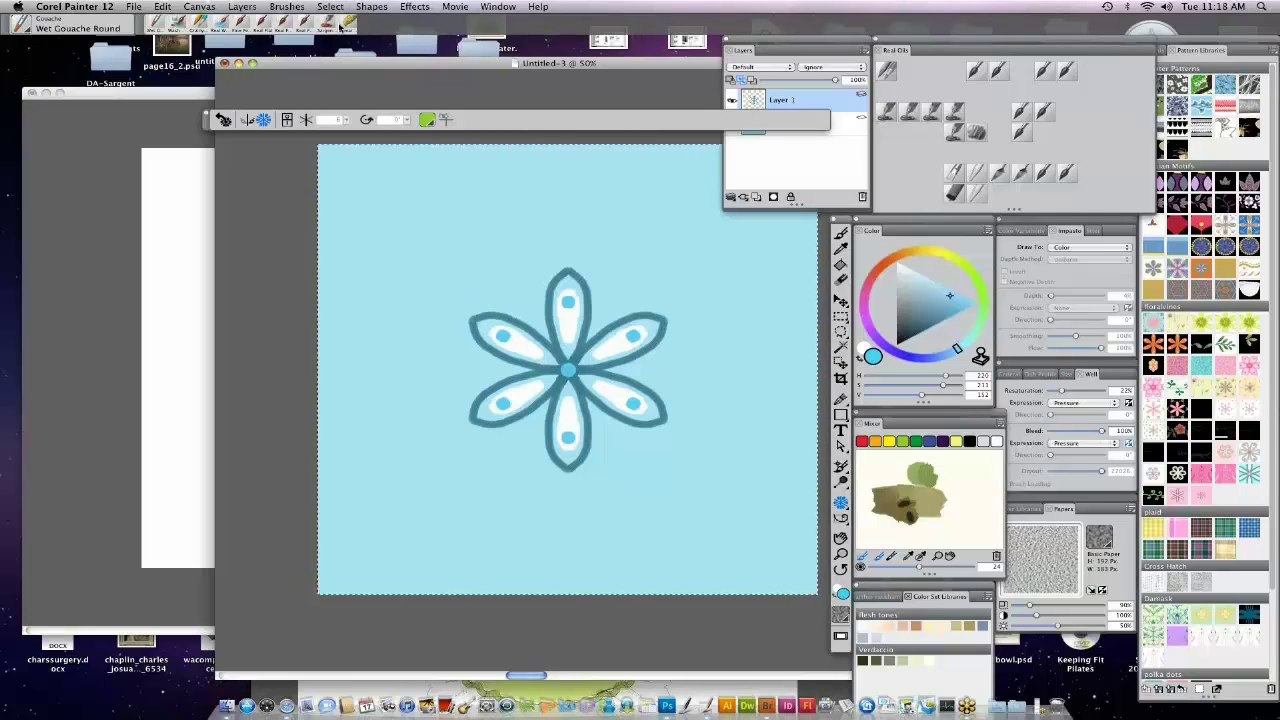
left_click(841, 316)
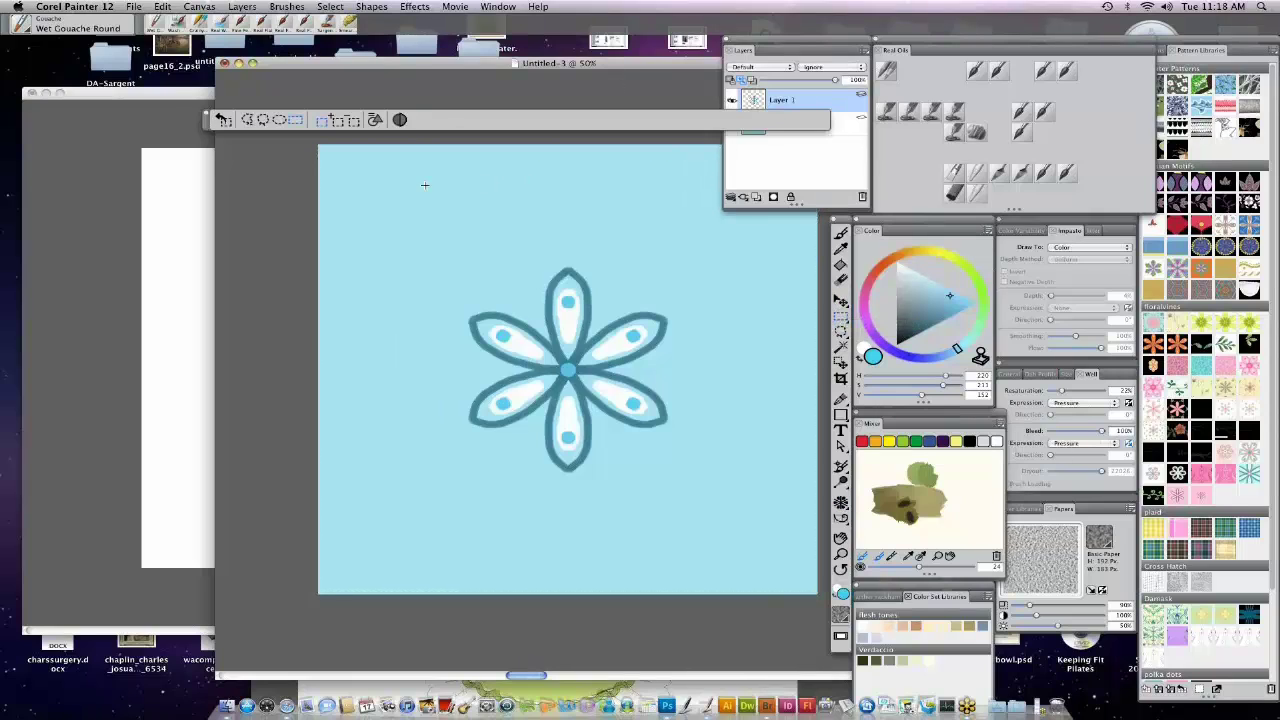
left_click_drag(524, 407, 791, 540)
Step: Drop Layer 1 onto the canvas from the Layers panel menu
left_click(865, 51)
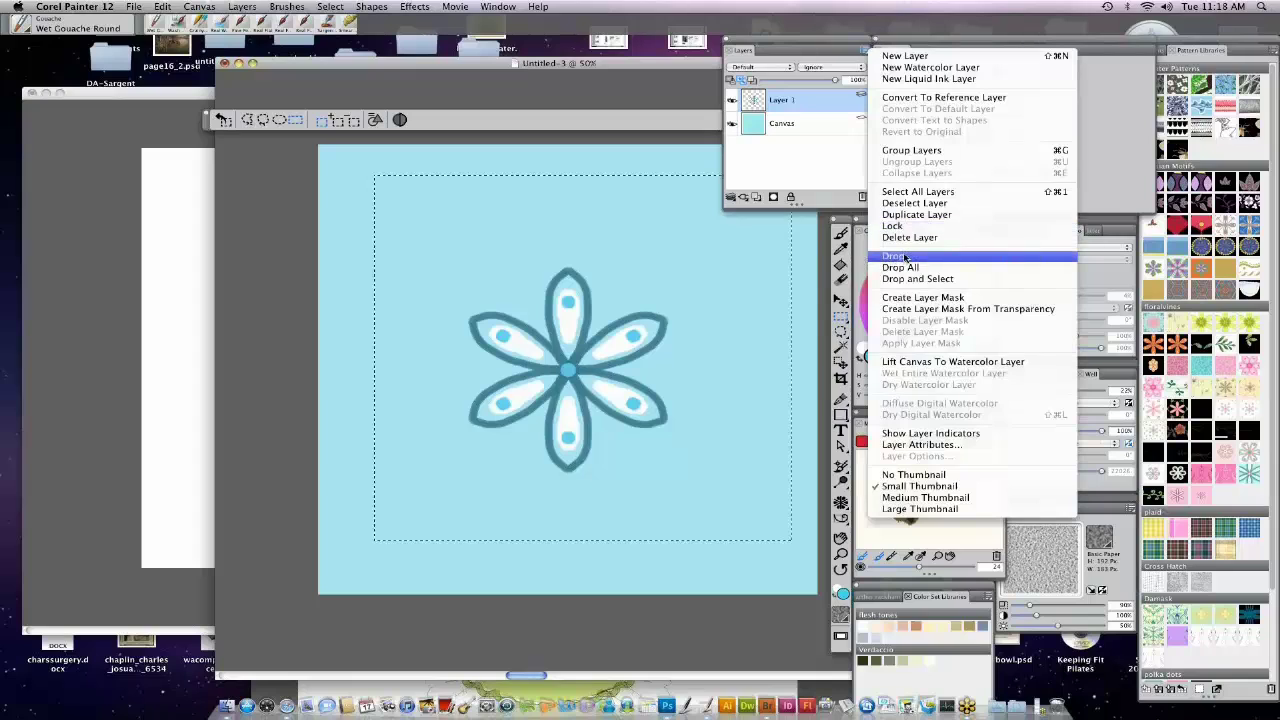
left_click(895, 256)
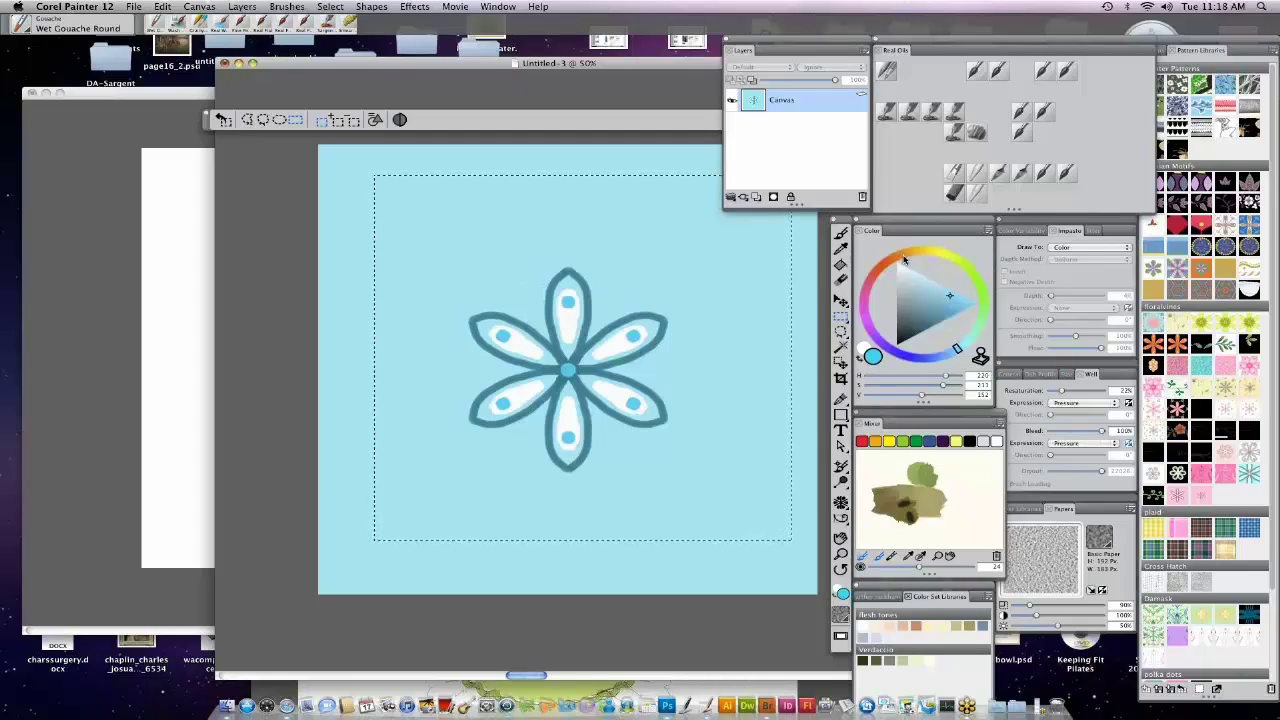
key("super+shift+n")
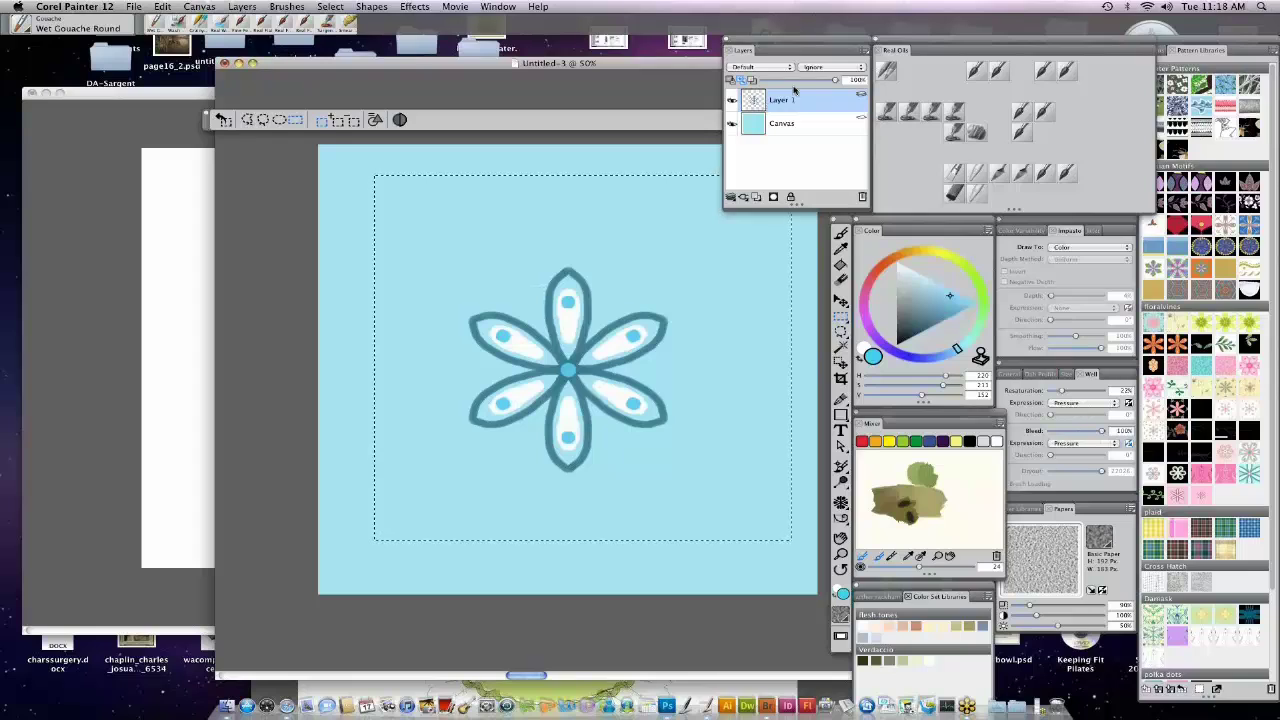
left_click(866, 52)
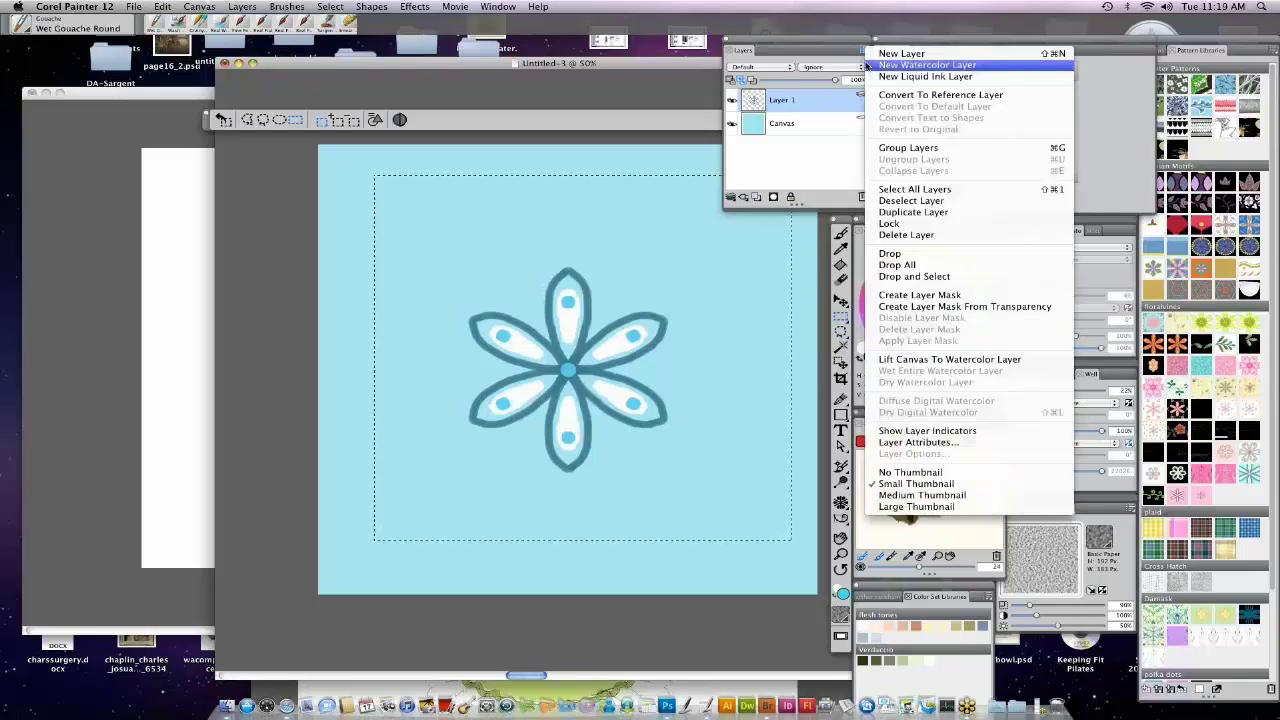
left_click(912, 257)
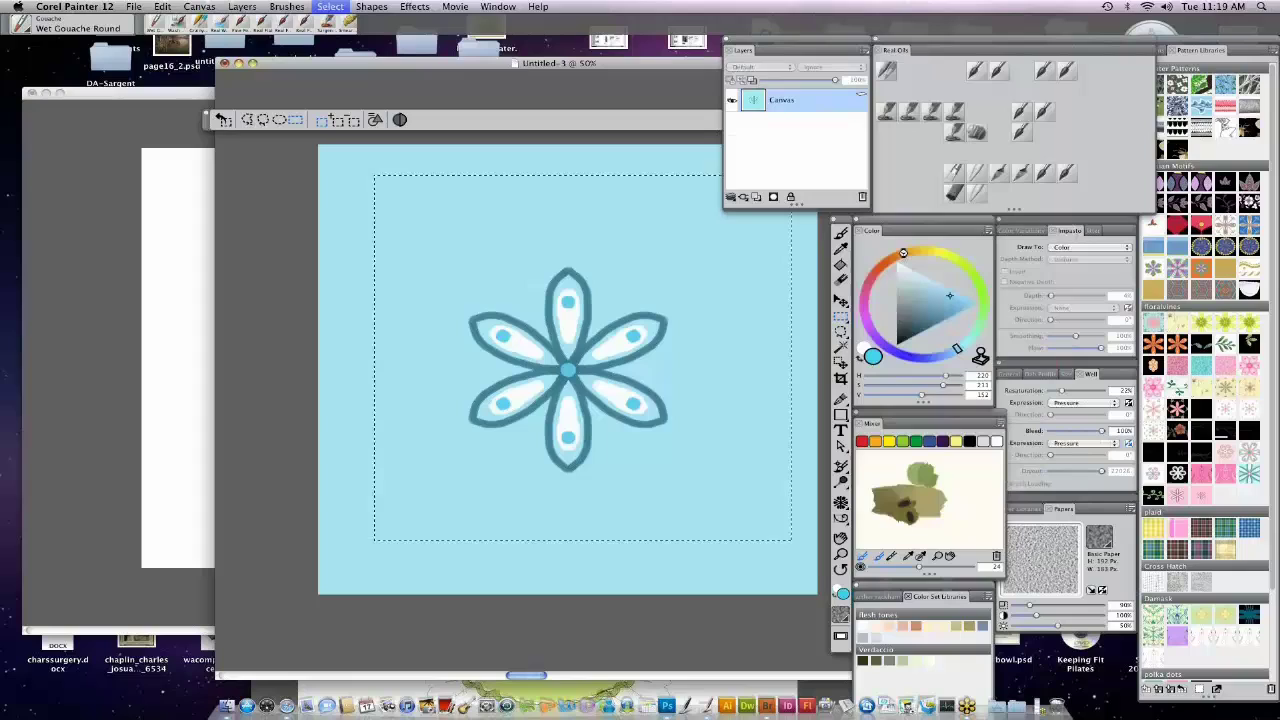
Step: Deselect, then select the entire canvas with Select > All
key("super+d")
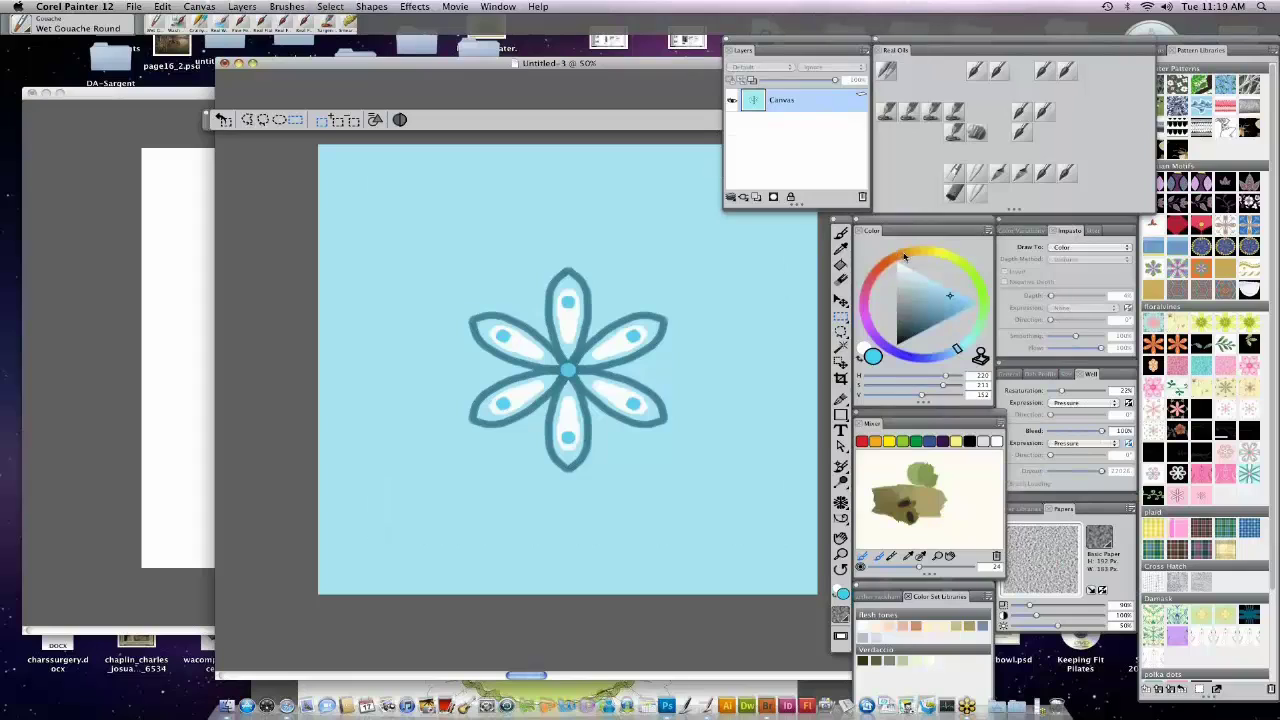
left_click(330, 10)
left_click(333, 22)
Step: Capture the canvas as pattern 'yet another Flower patter' with Vertical Shift and 50% bias
left_click(1199, 690)
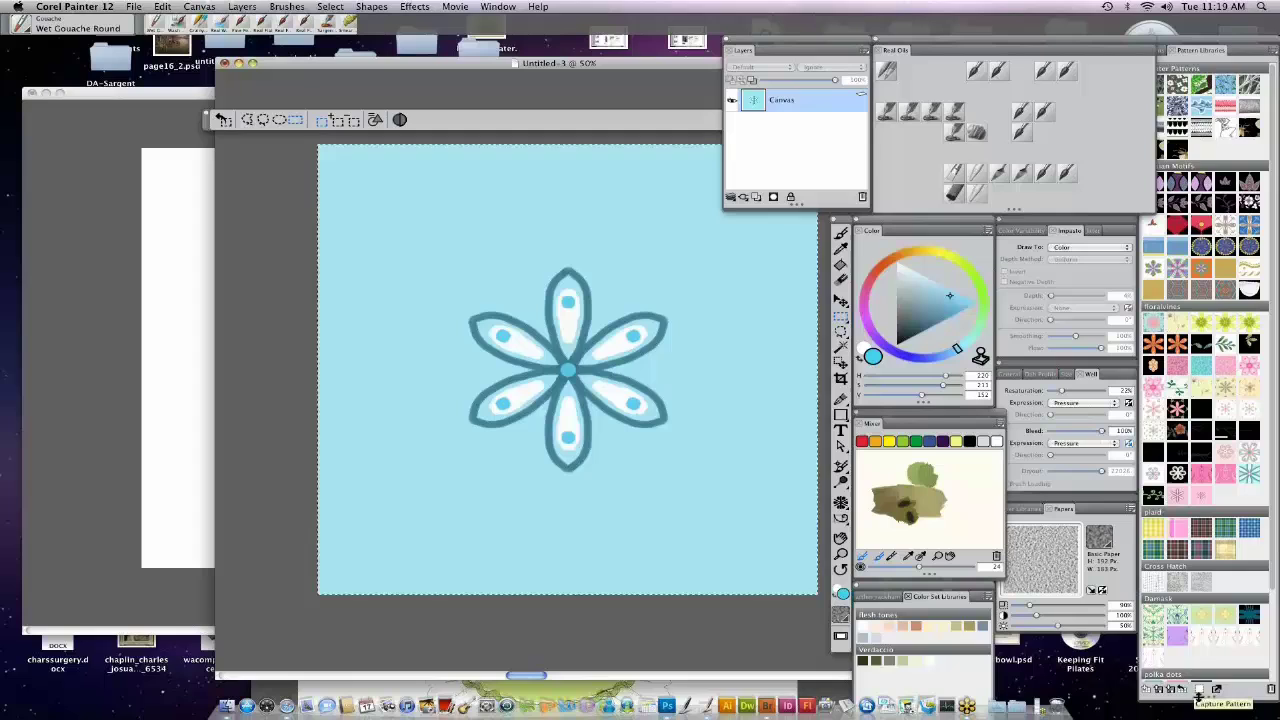
left_click_drag(1211, 42, 1067, 21)
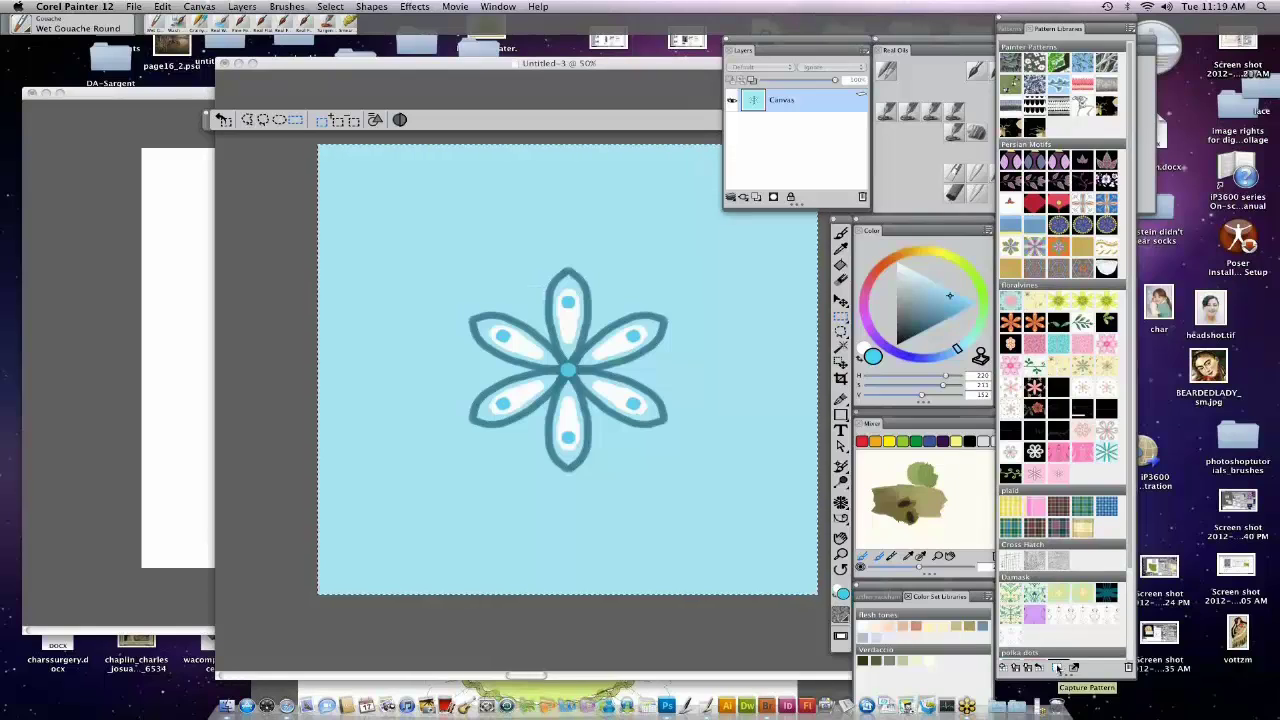
left_click(1058, 668)
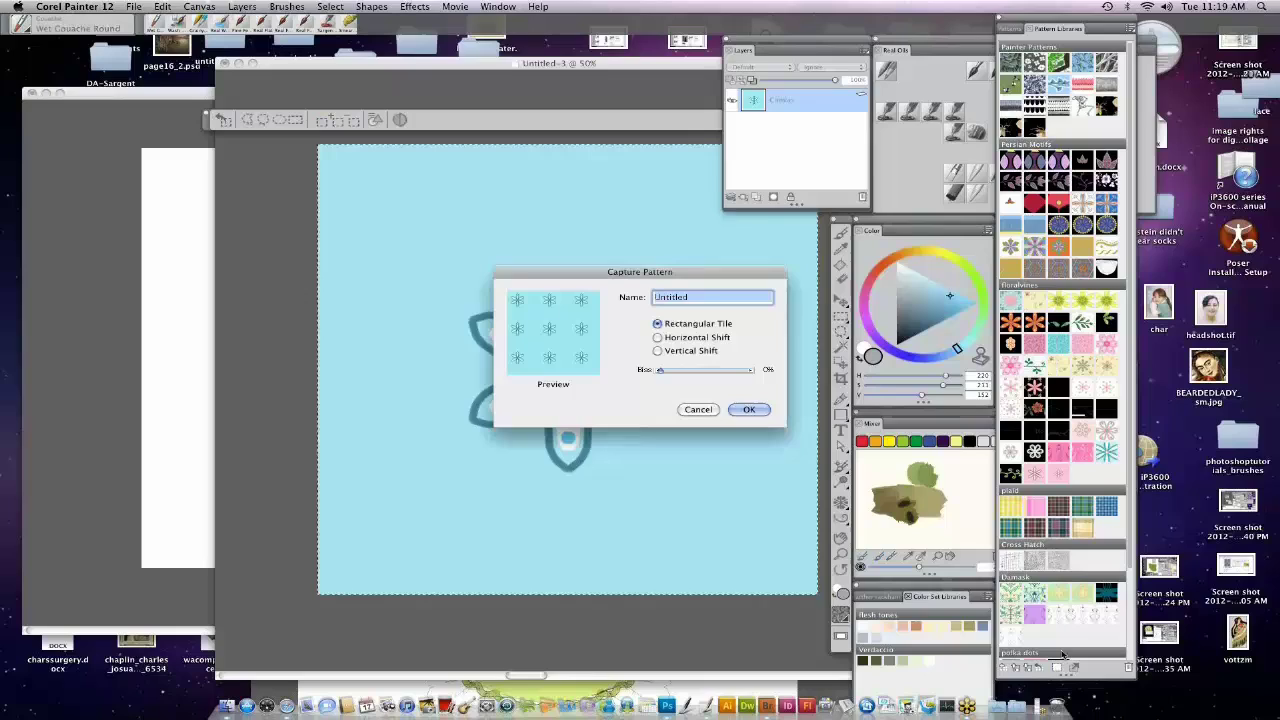
type("yet an")
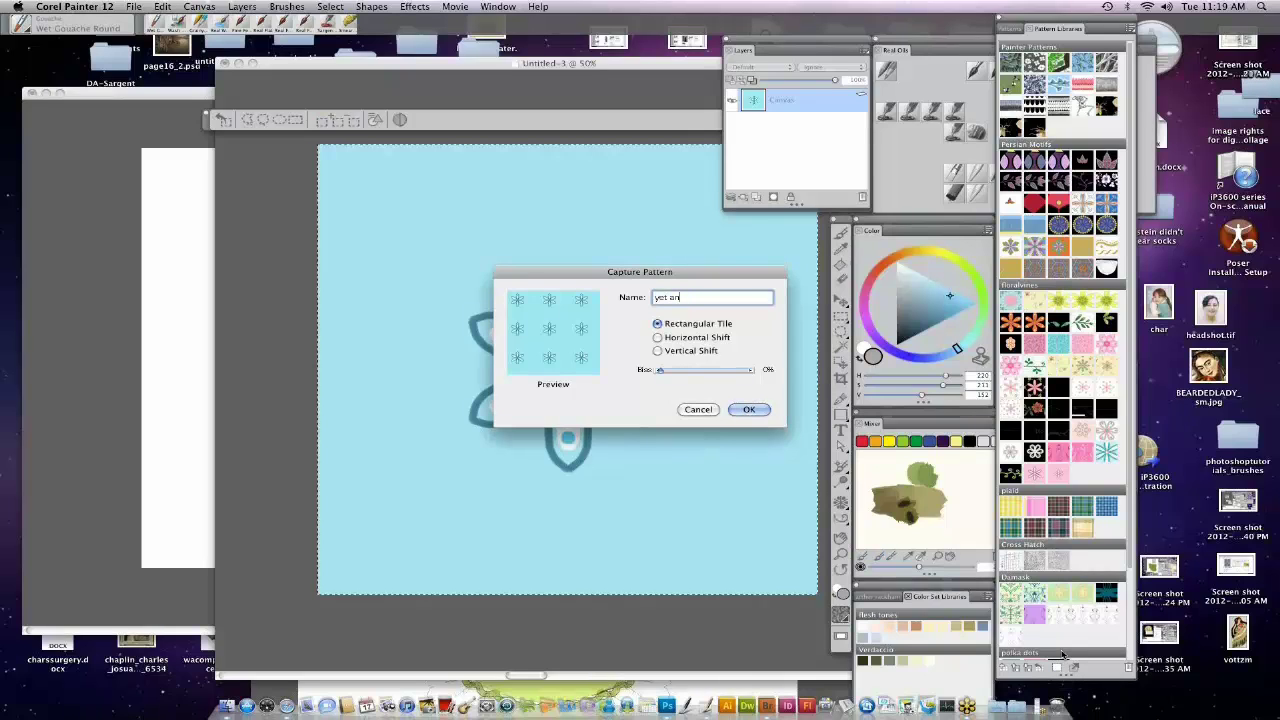
type("other Flower pattern")
left_click(657, 337)
left_click_drag(660, 371, 702, 376)
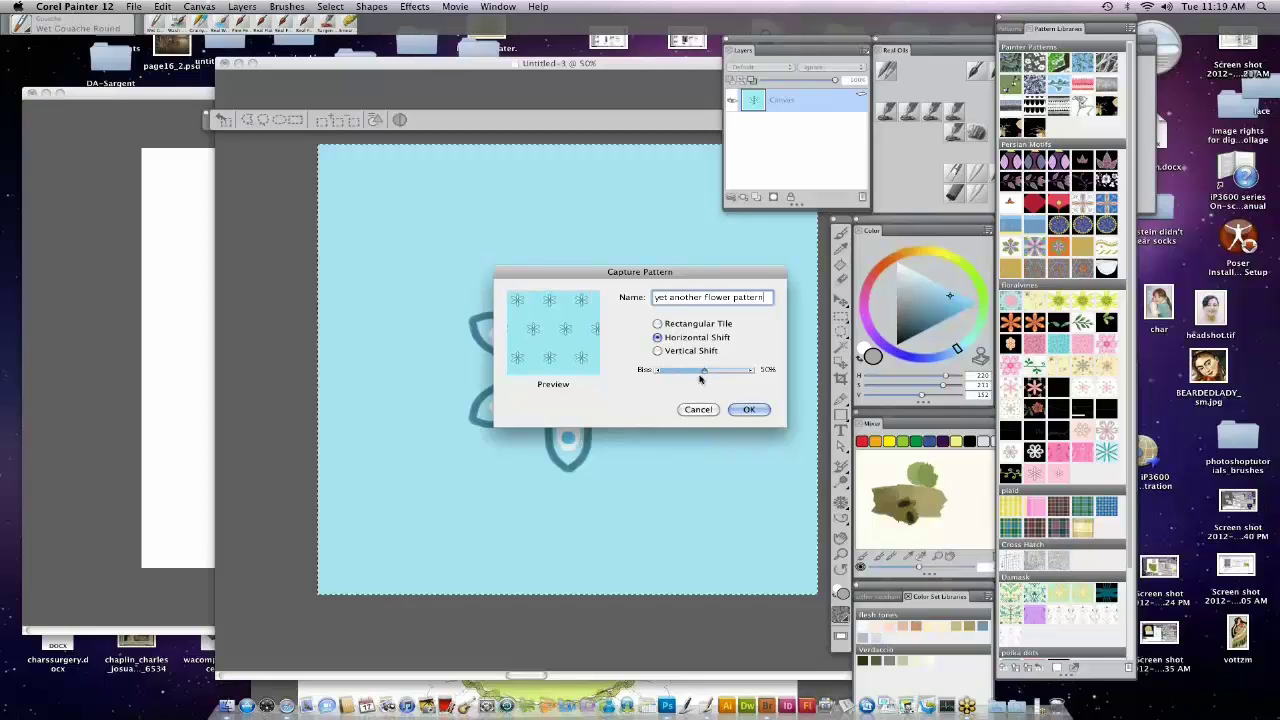
left_click(658, 351)
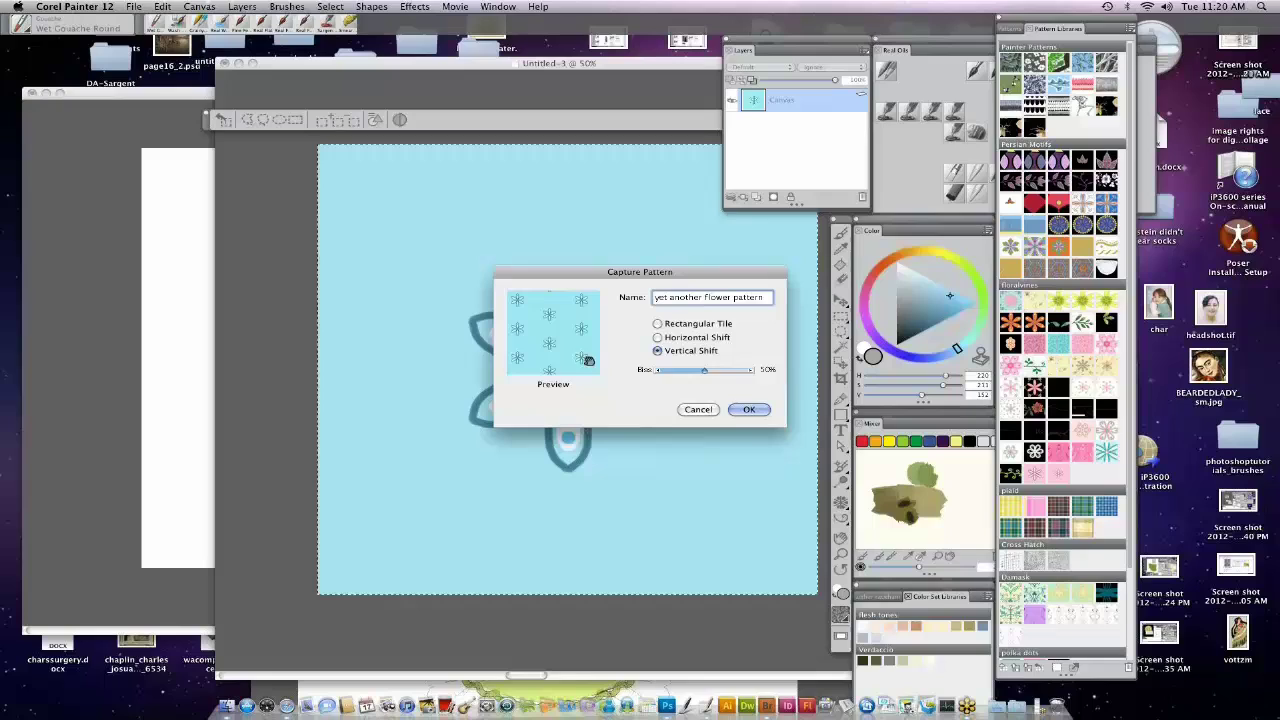
left_click(748, 410)
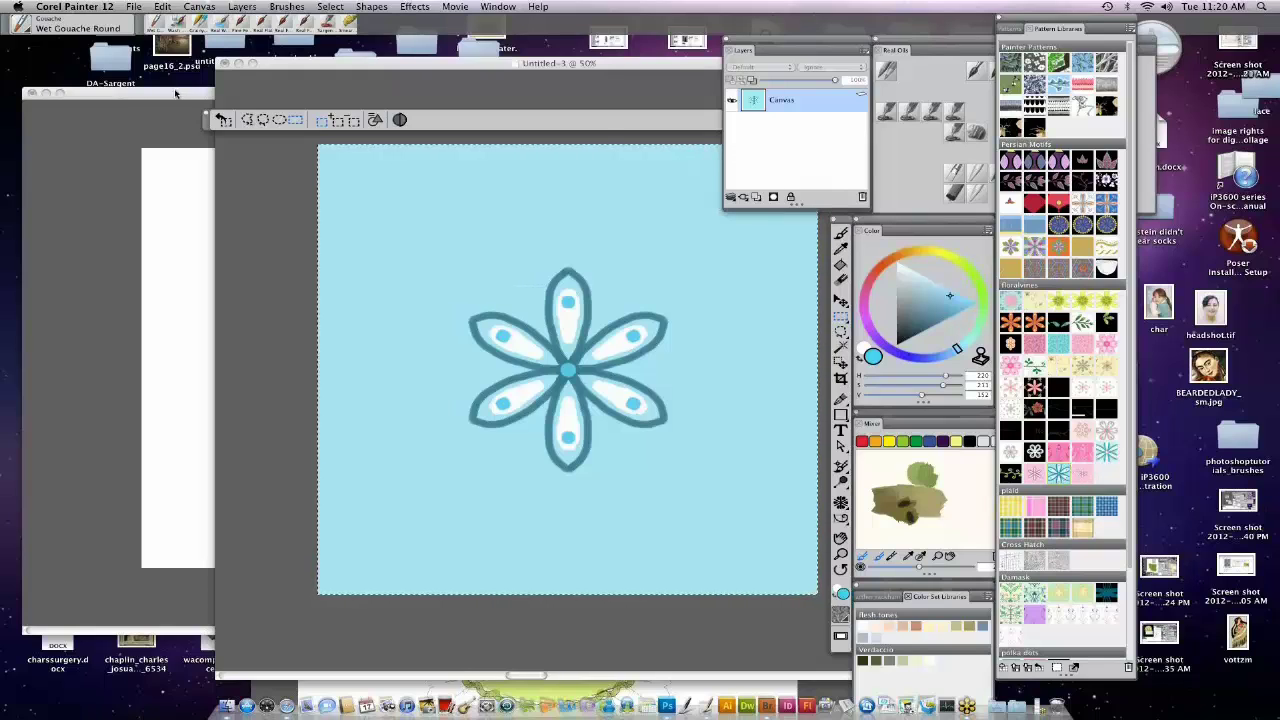
Step: Bring Untitled-2 to the front and set the Paint Bucket fill to Source Image
left_click_drag(174, 92, 380, 104)
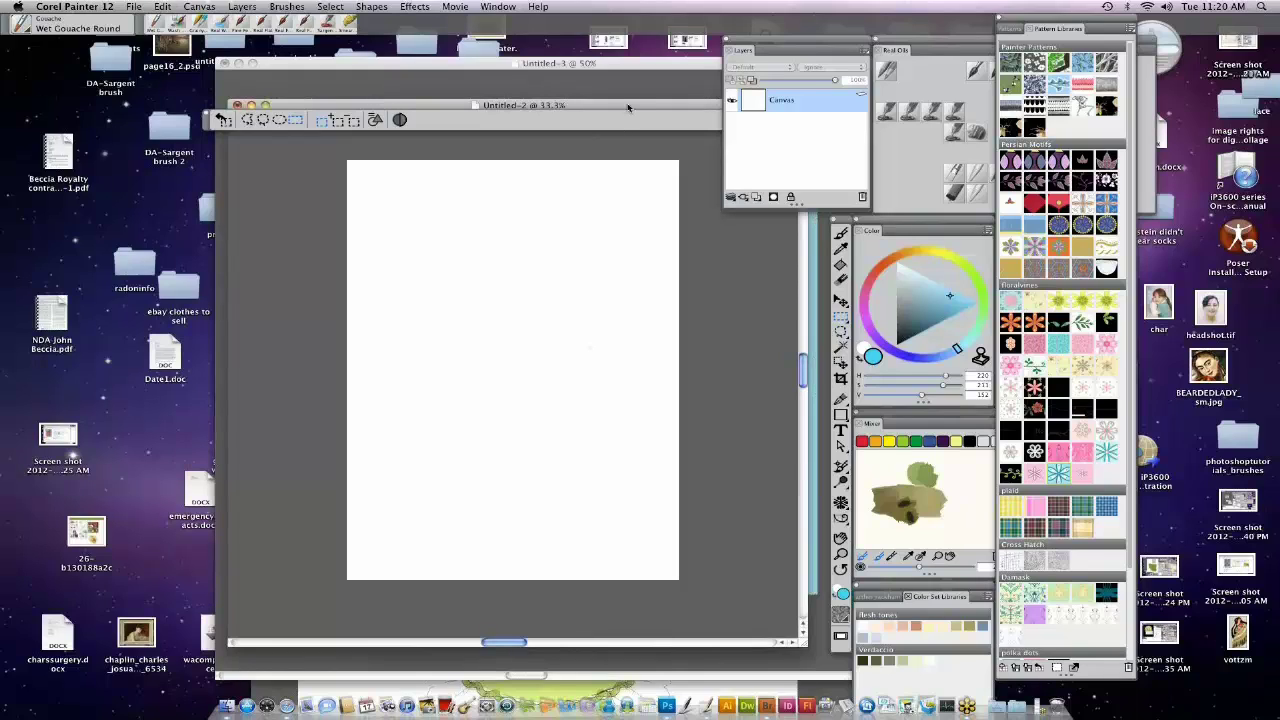
left_click(841, 266)
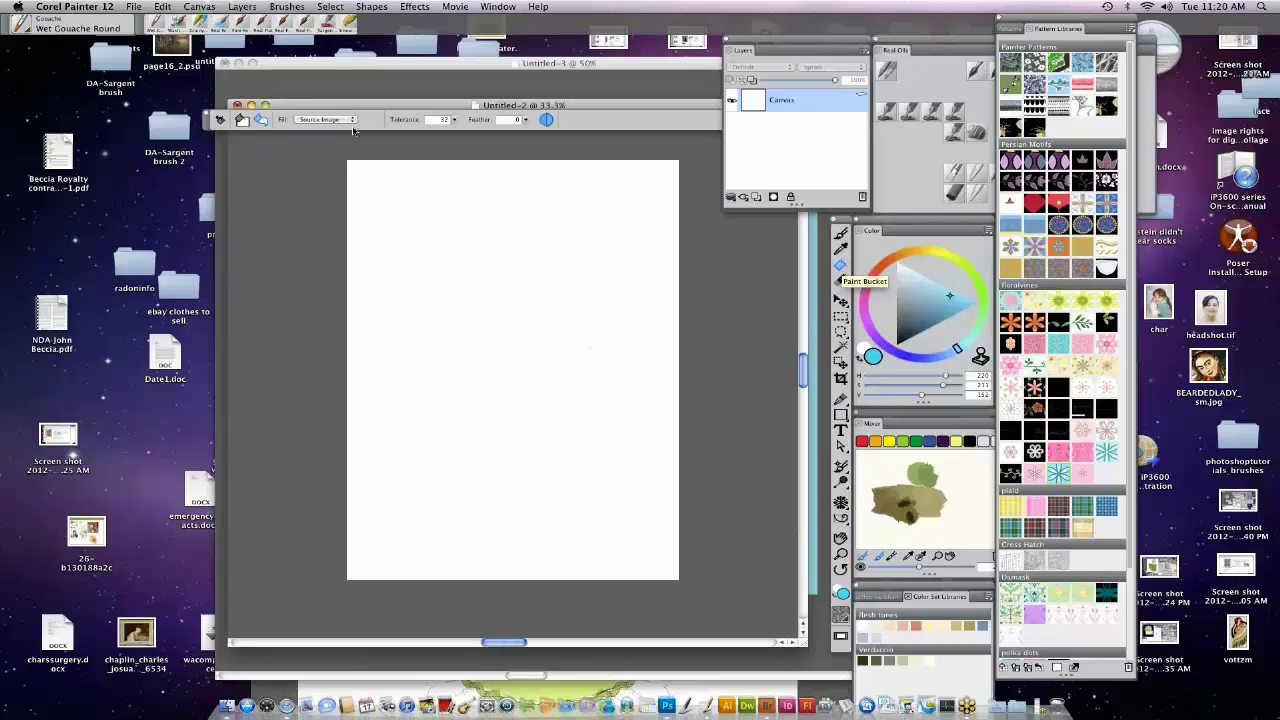
left_click(353, 120)
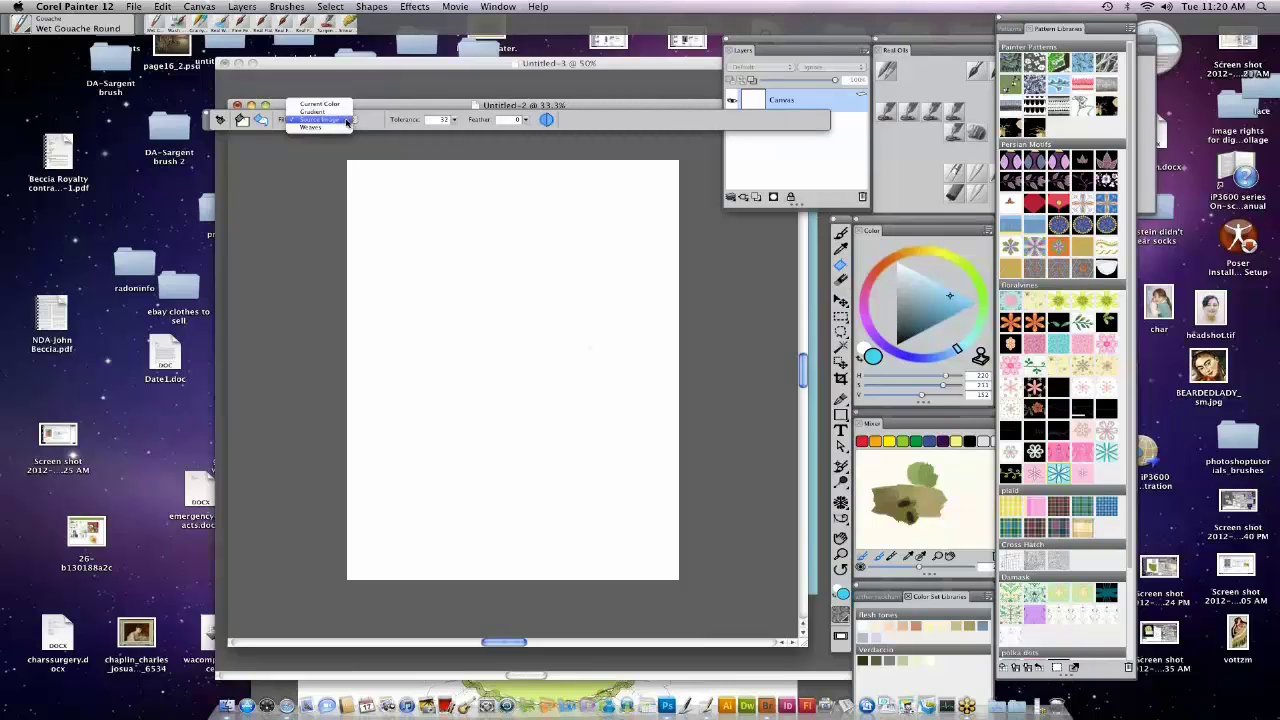
left_click(349, 121)
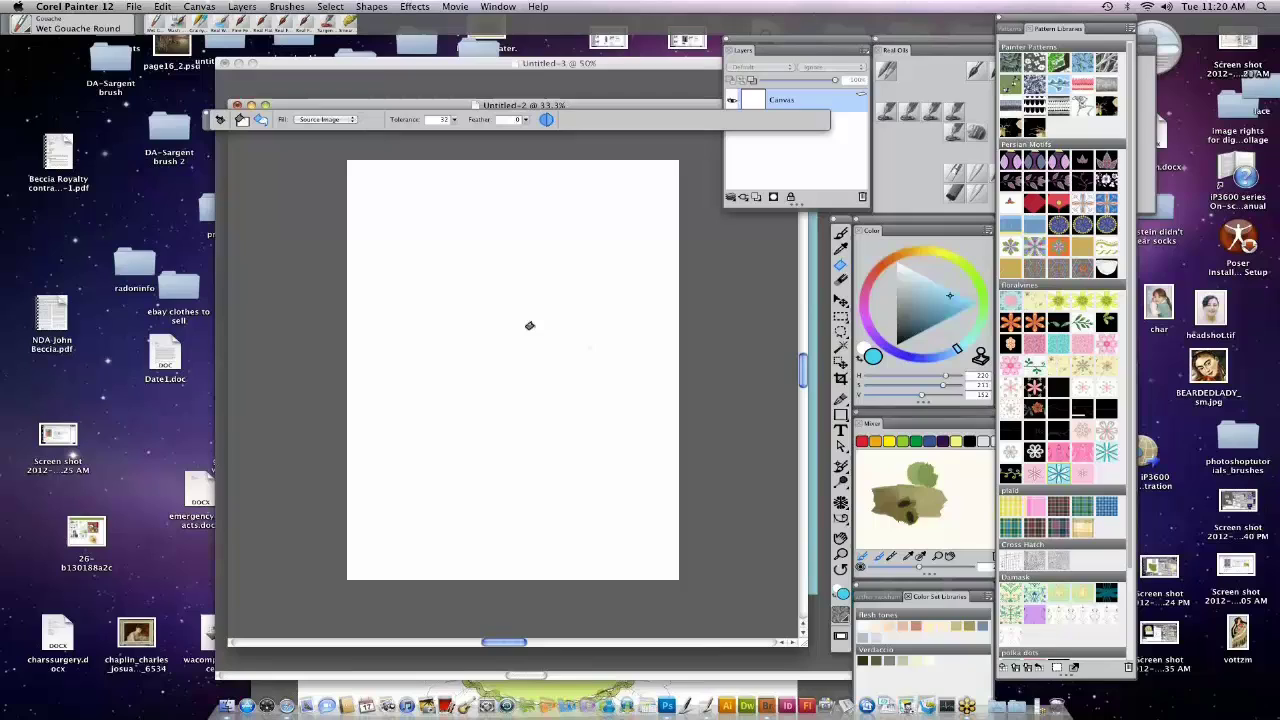
Step: Fill Untitled-2 with the flower pattern, refilling at a smaller scale and then at about 117%
left_click(530, 326)
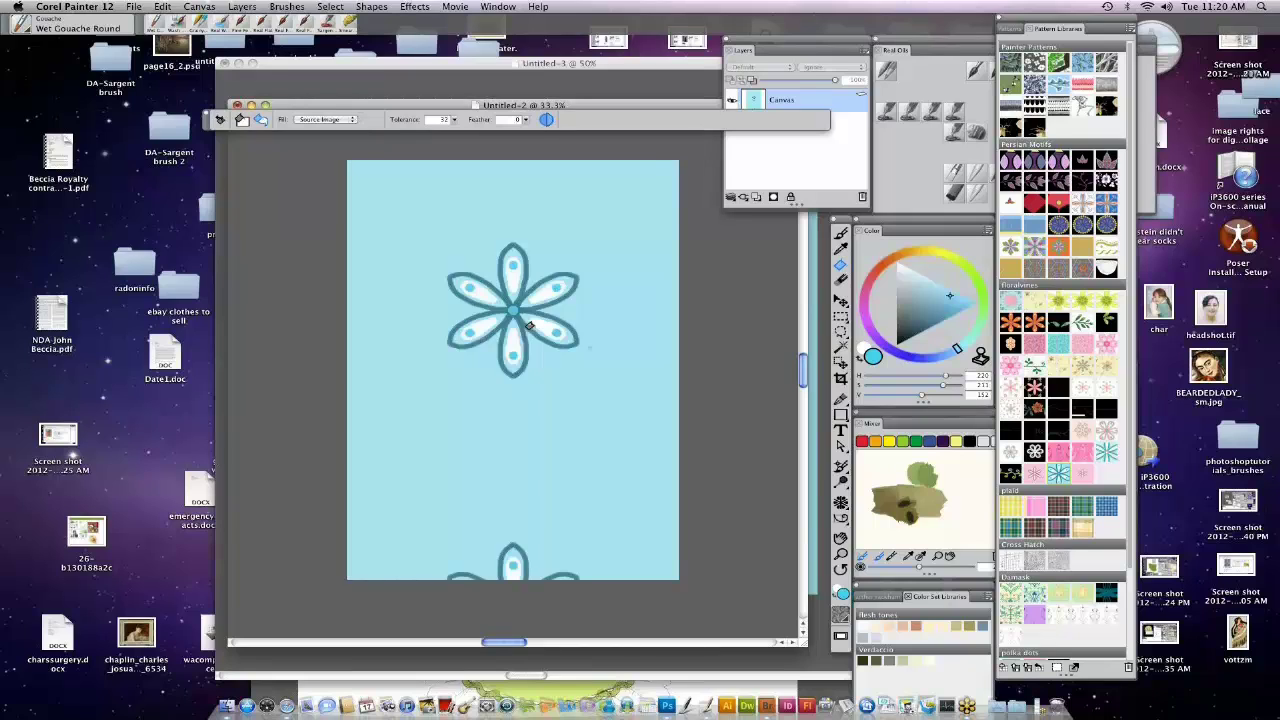
left_click(1012, 28)
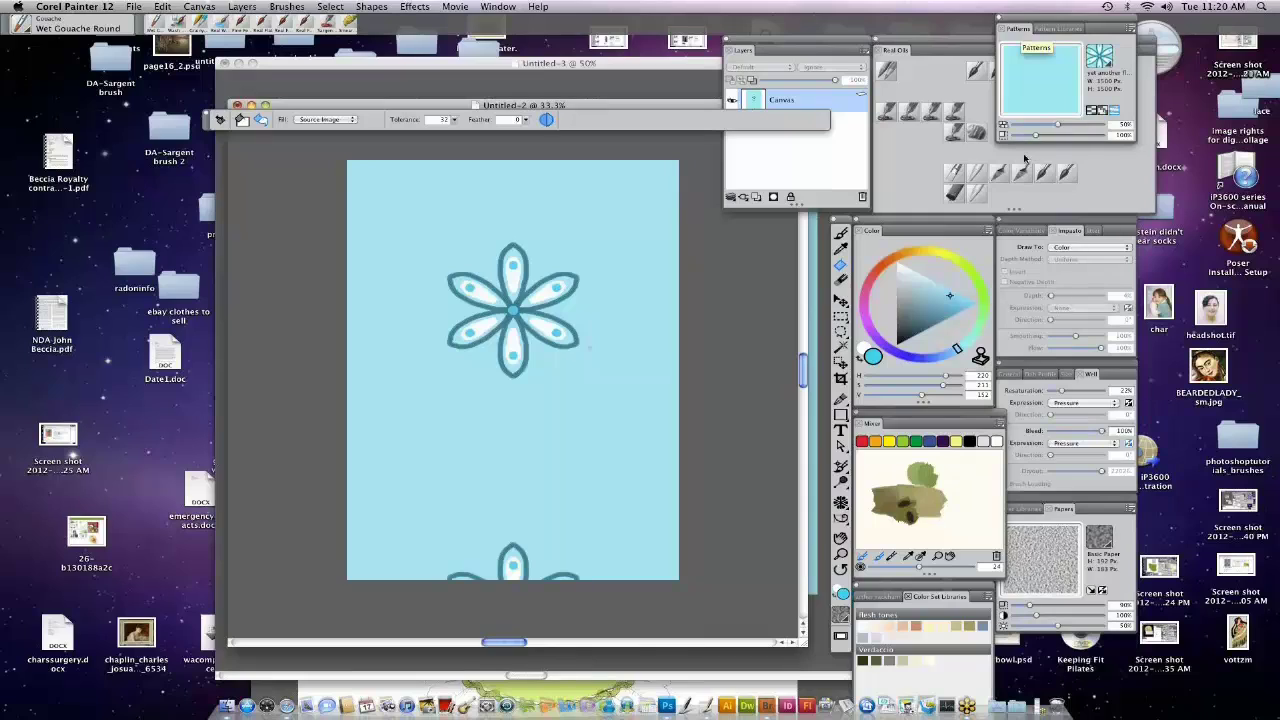
key("super+z")
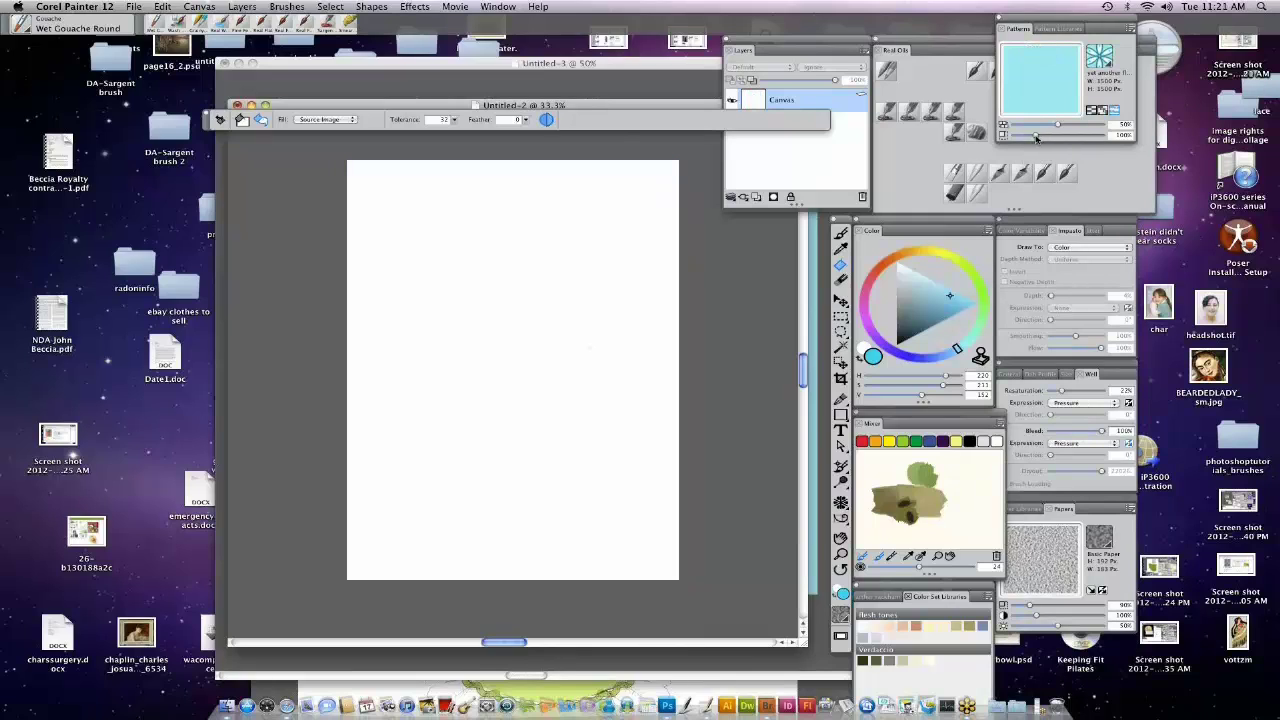
left_click_drag(1037, 137, 1016, 137)
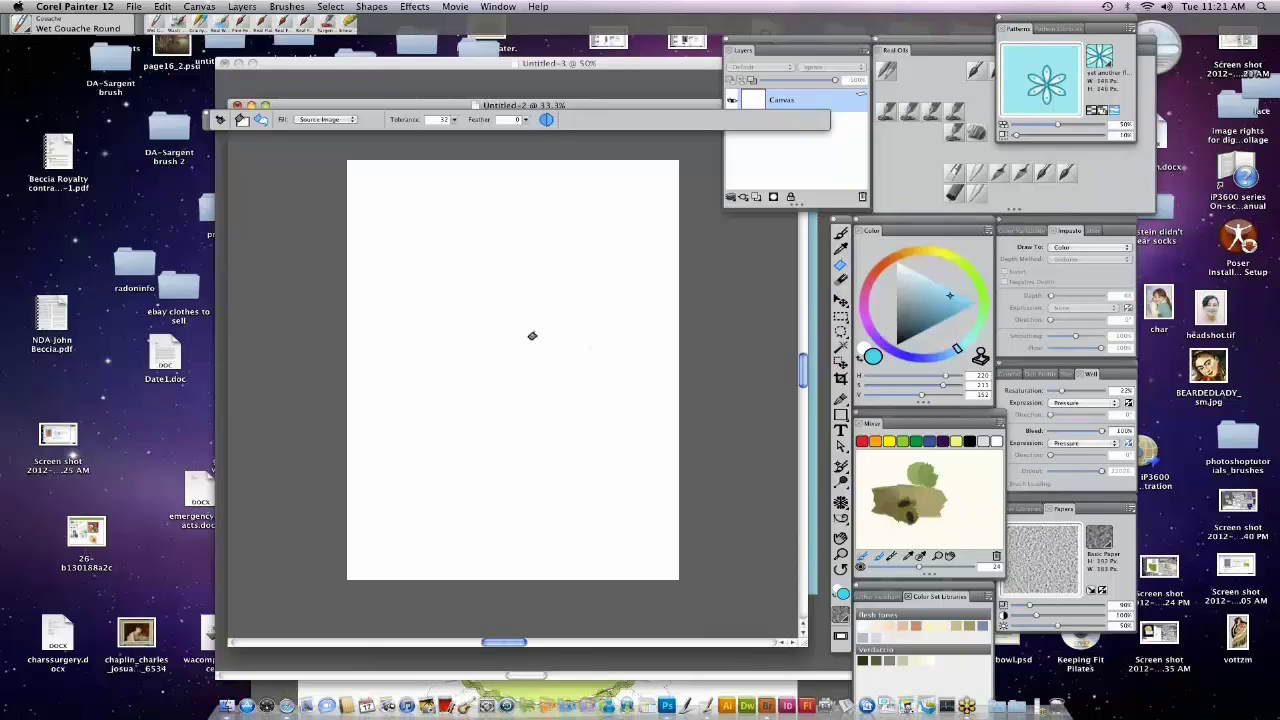
left_click(529, 340)
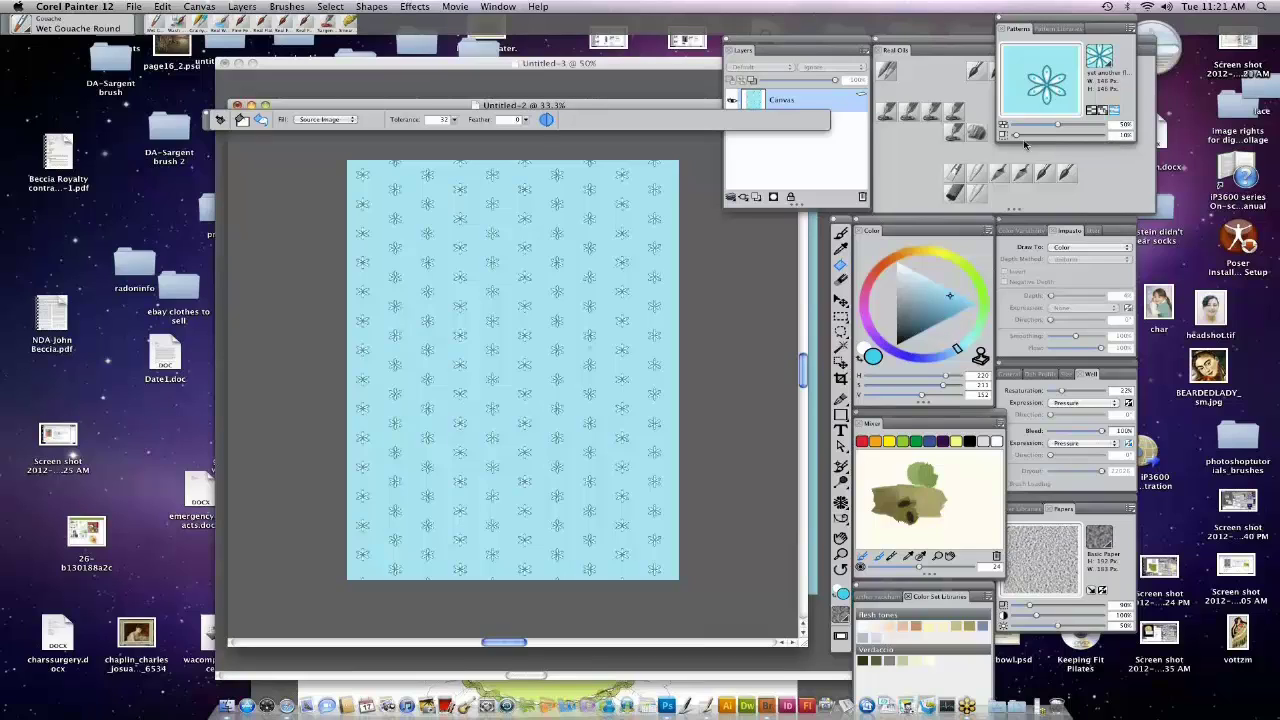
mouse_move(1022, 146)
left_mouse_down()
mouse_move(1042, 146)
mouse_move(1034, 134)
left_mouse_up()
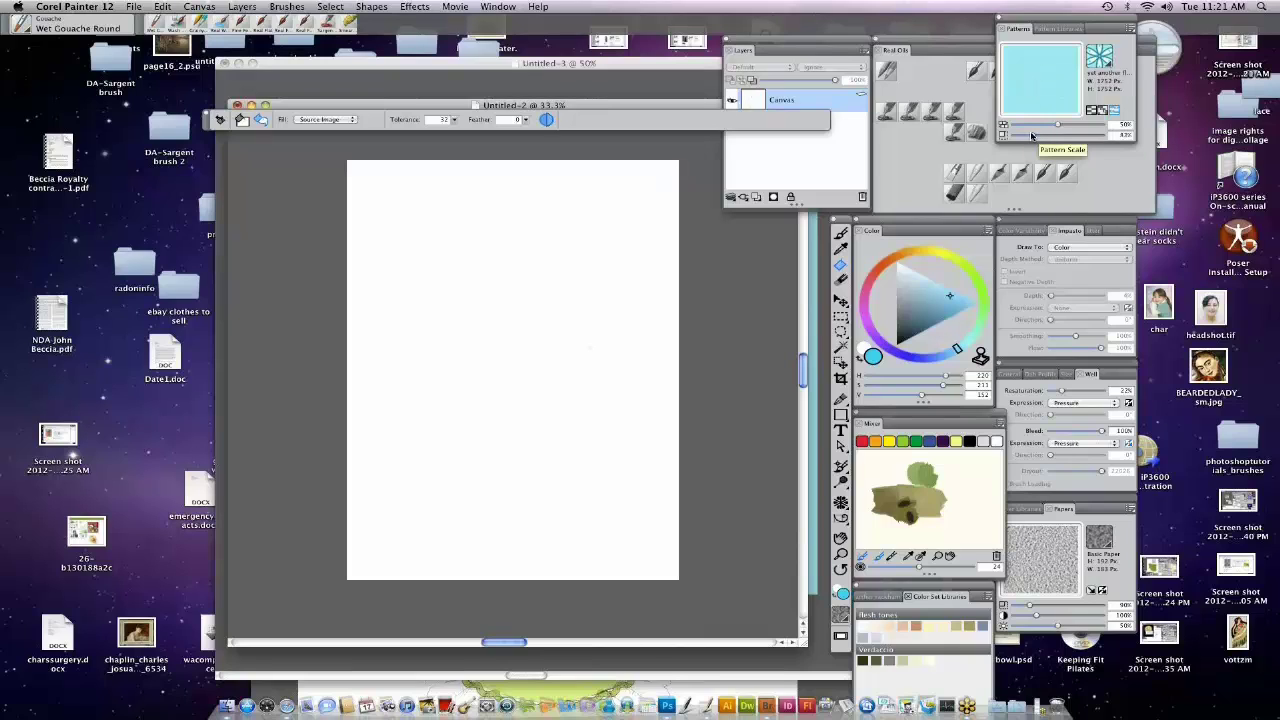
left_click(554, 328)
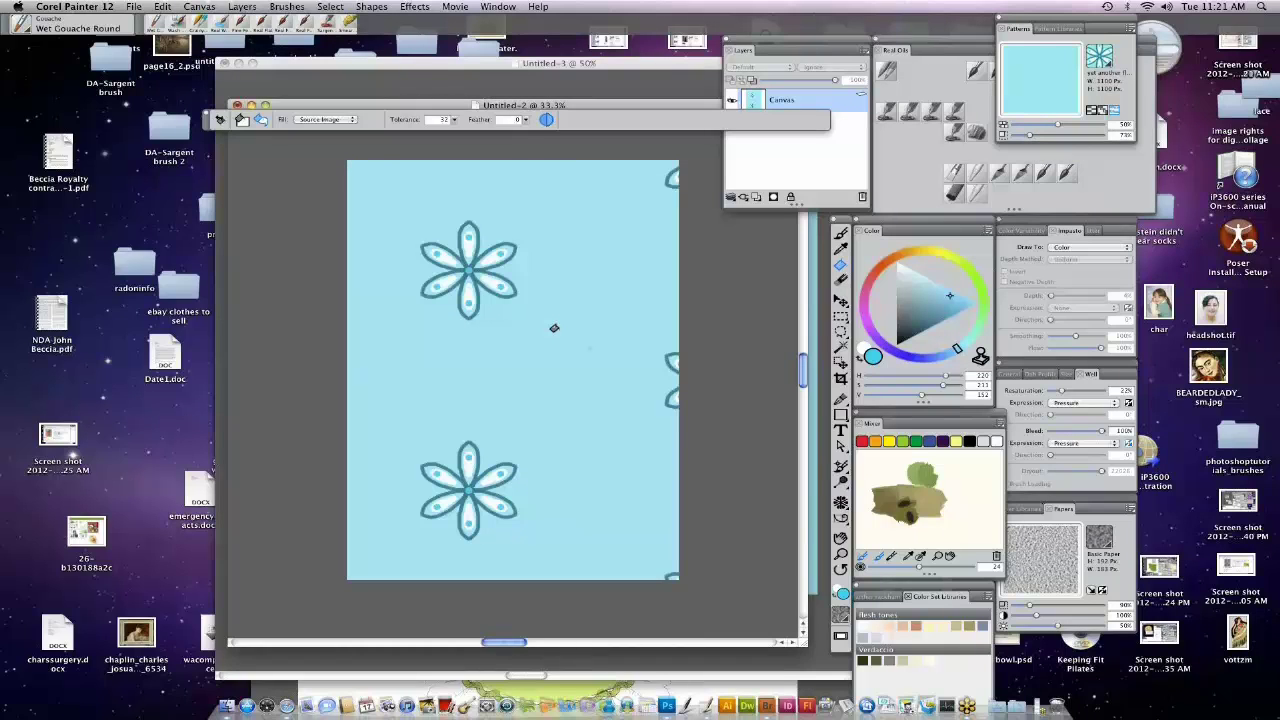